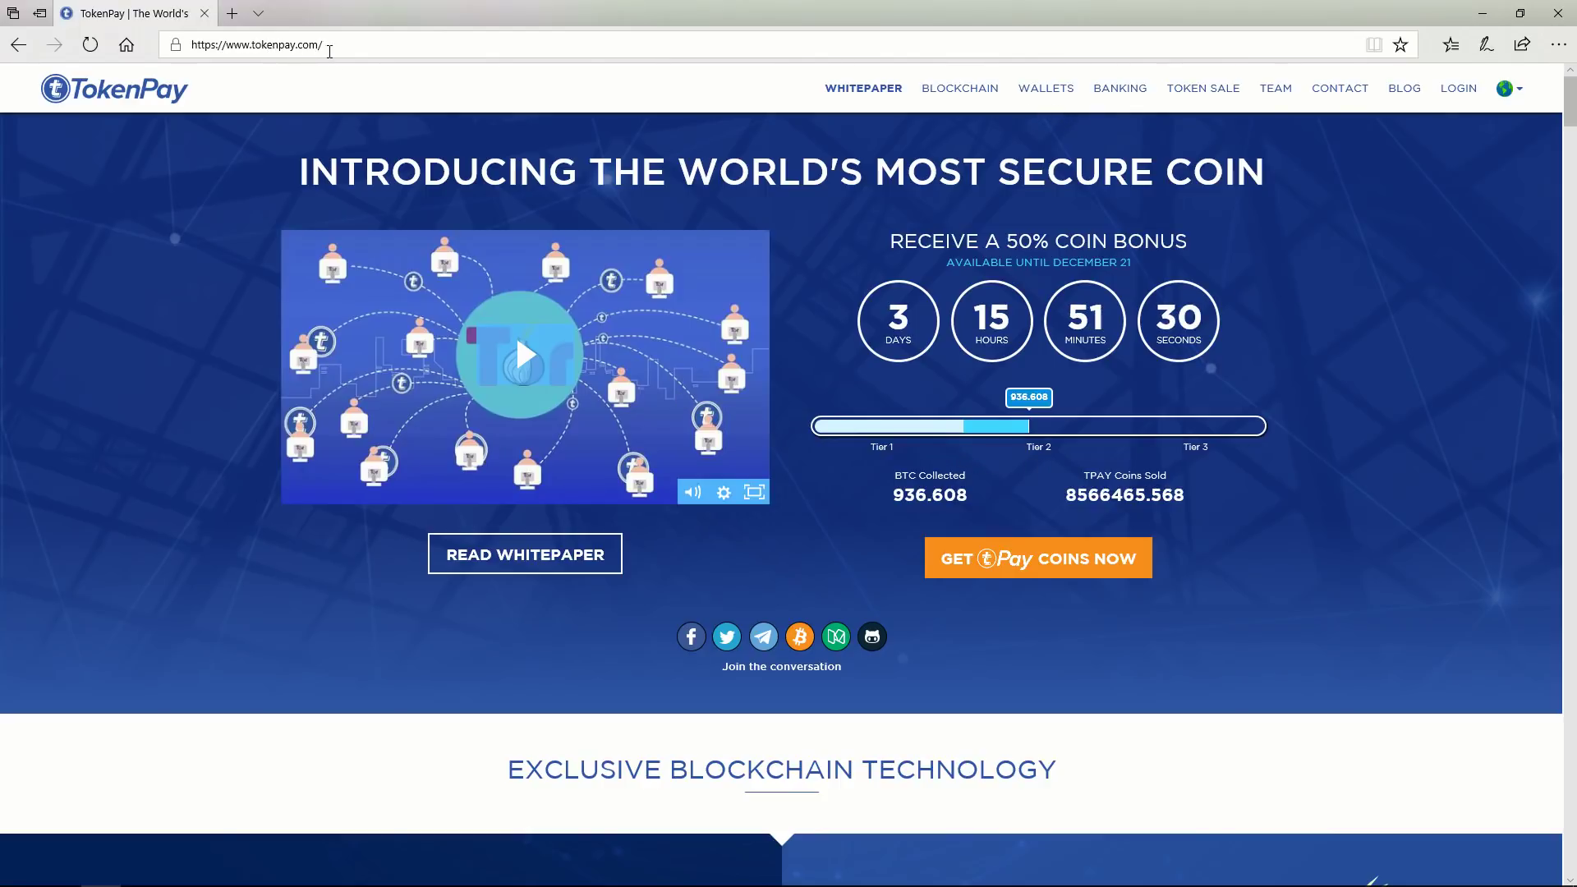
Download the 46.2 MB TokenPay Windows.zip from the account's Wallets page into Downloads.
{"action": "left_click", "coordinate": [1045, 88]}
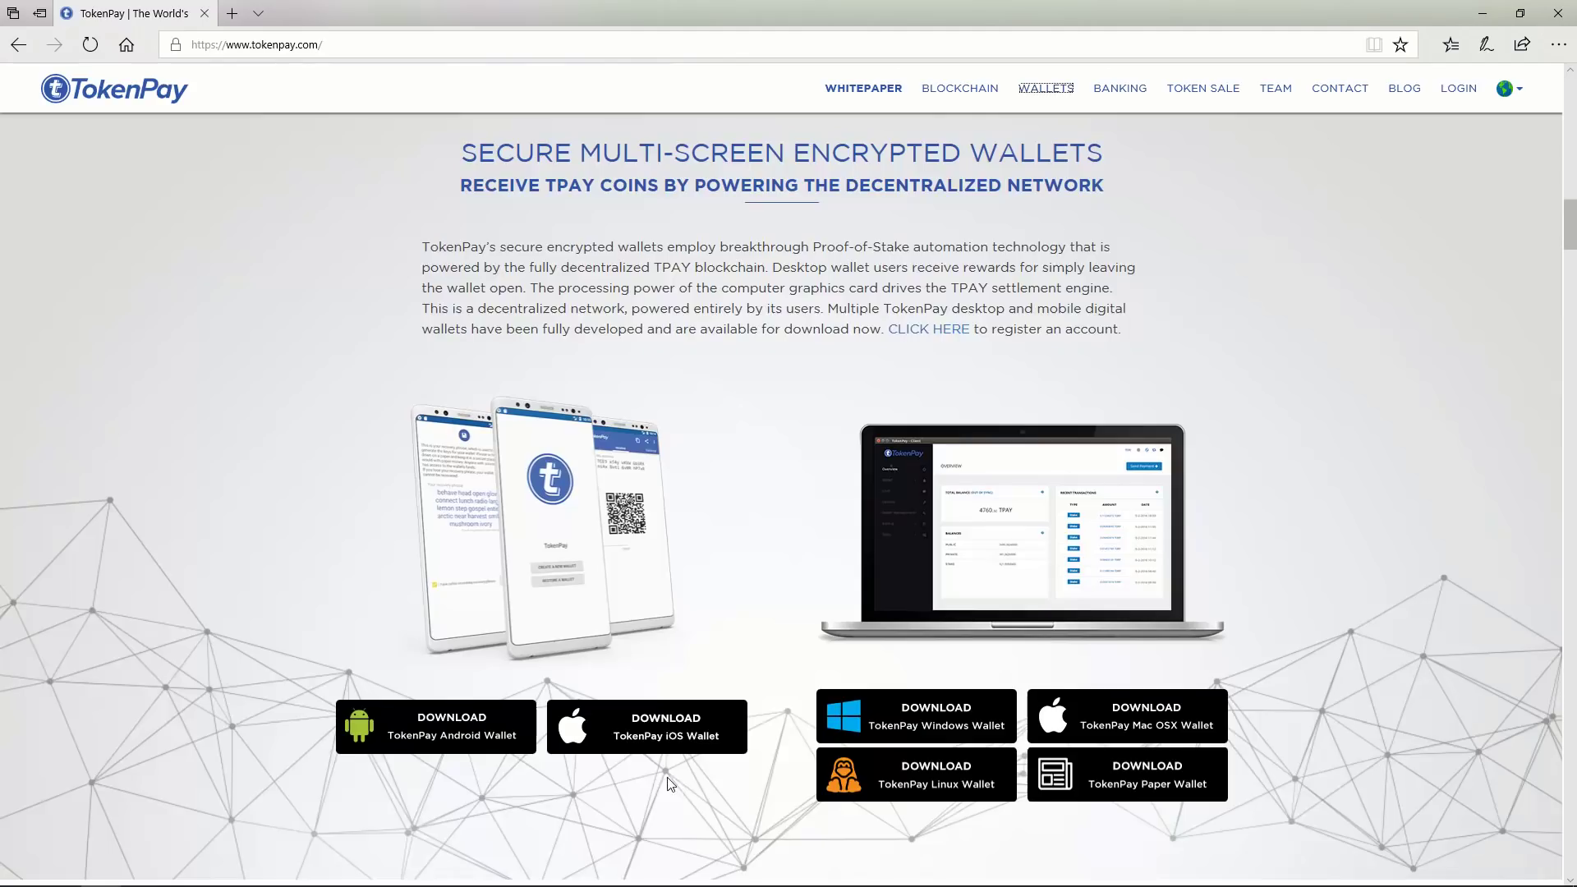
{"action": "left_click", "coordinate": [919, 729]}
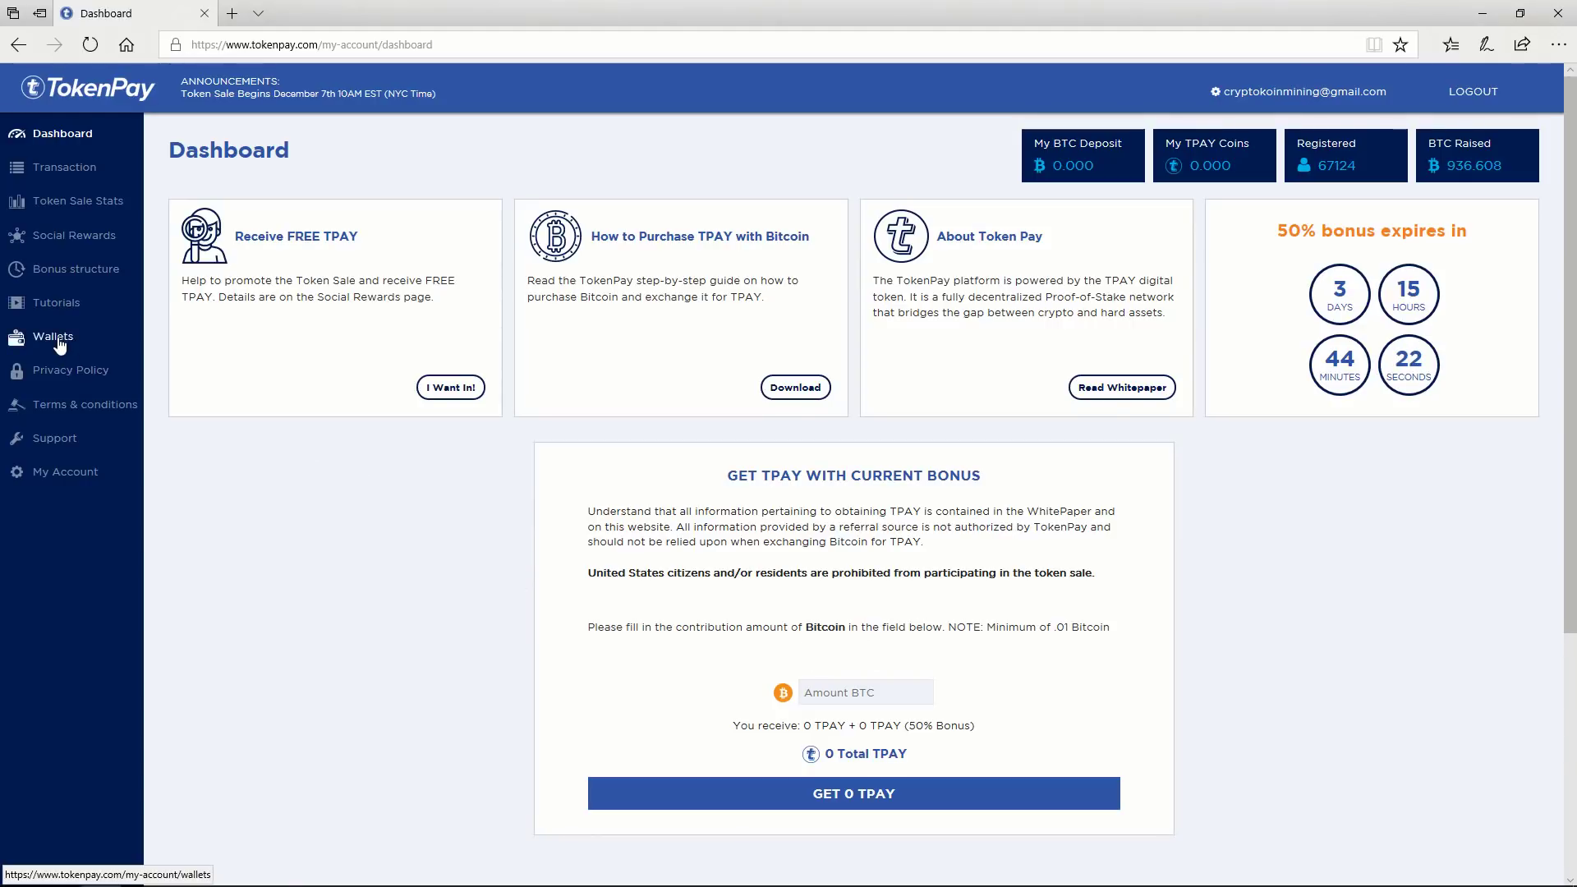
{"action": "left_click", "coordinate": [62, 339]}
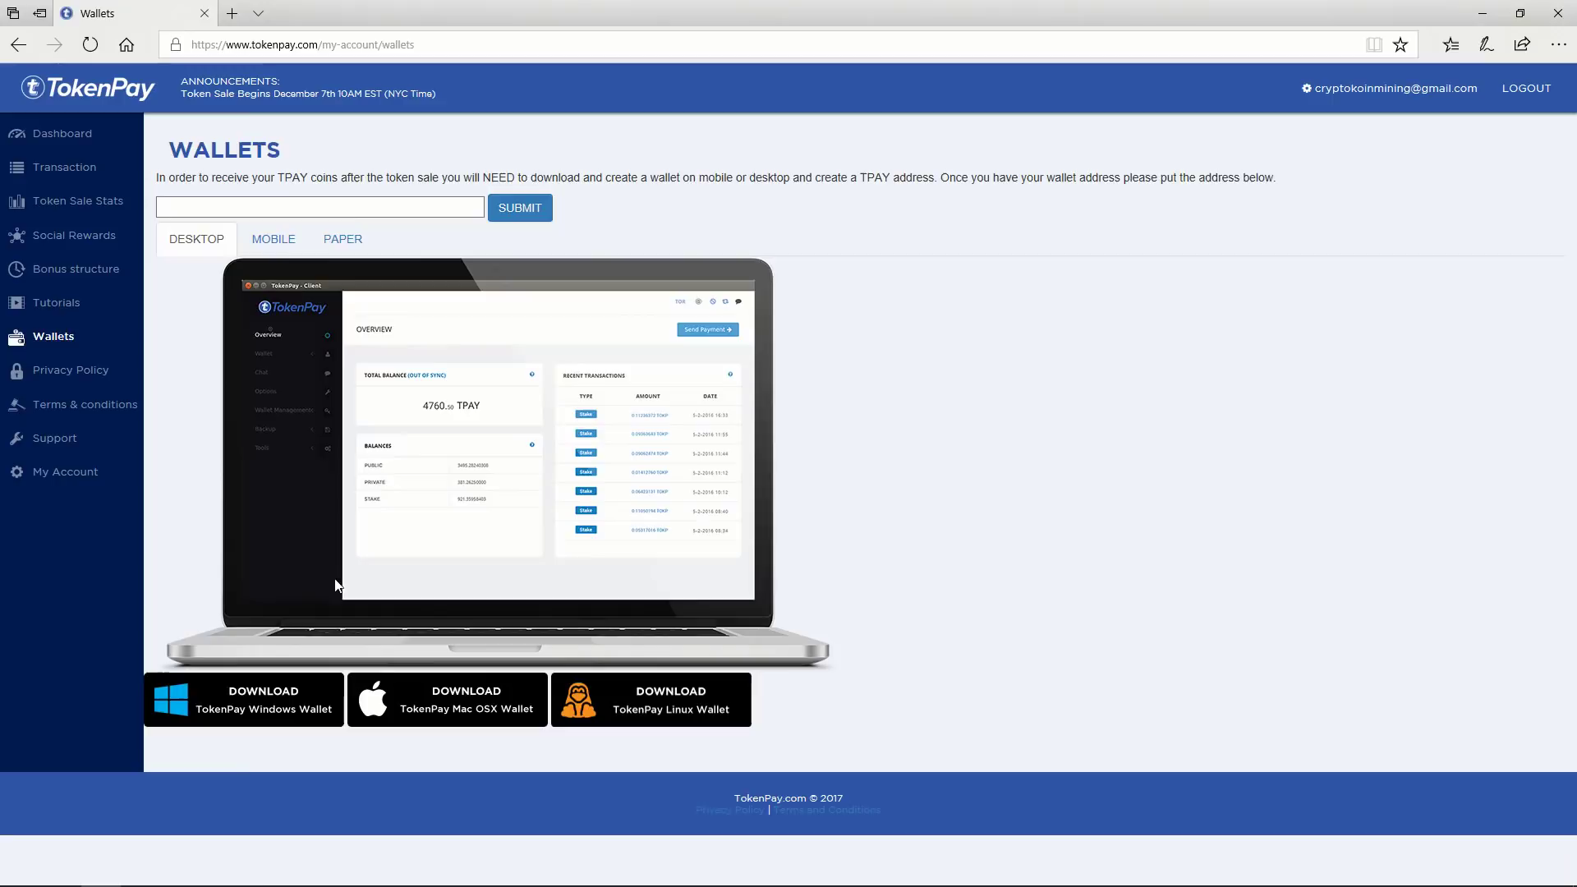
{"action": "left_click", "coordinate": [274, 716]}
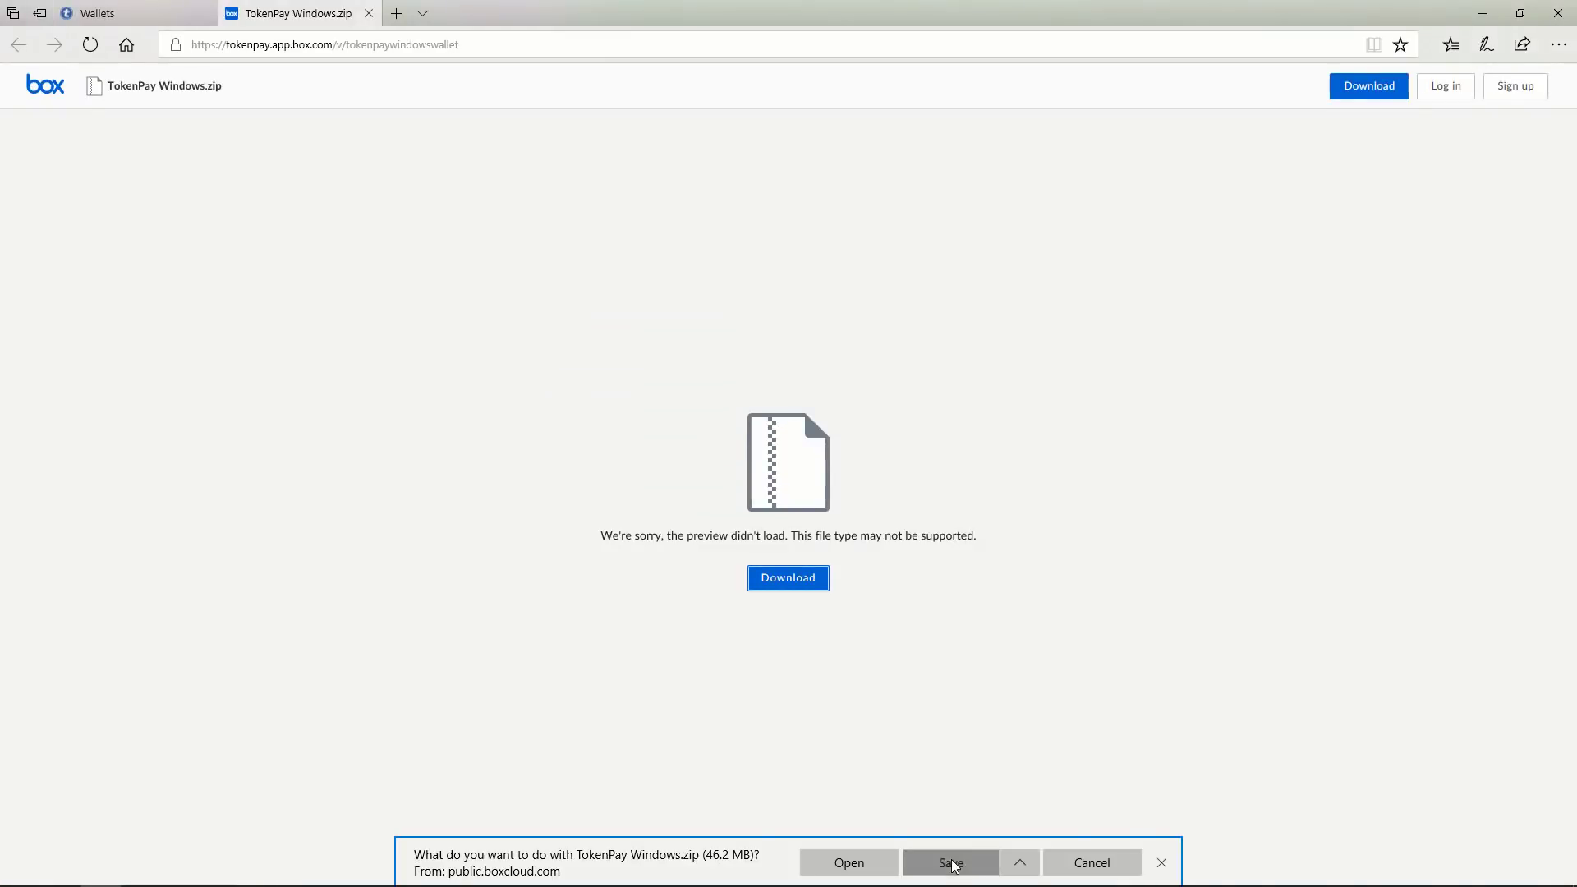
{"action": "left_click", "coordinate": [950, 859]}
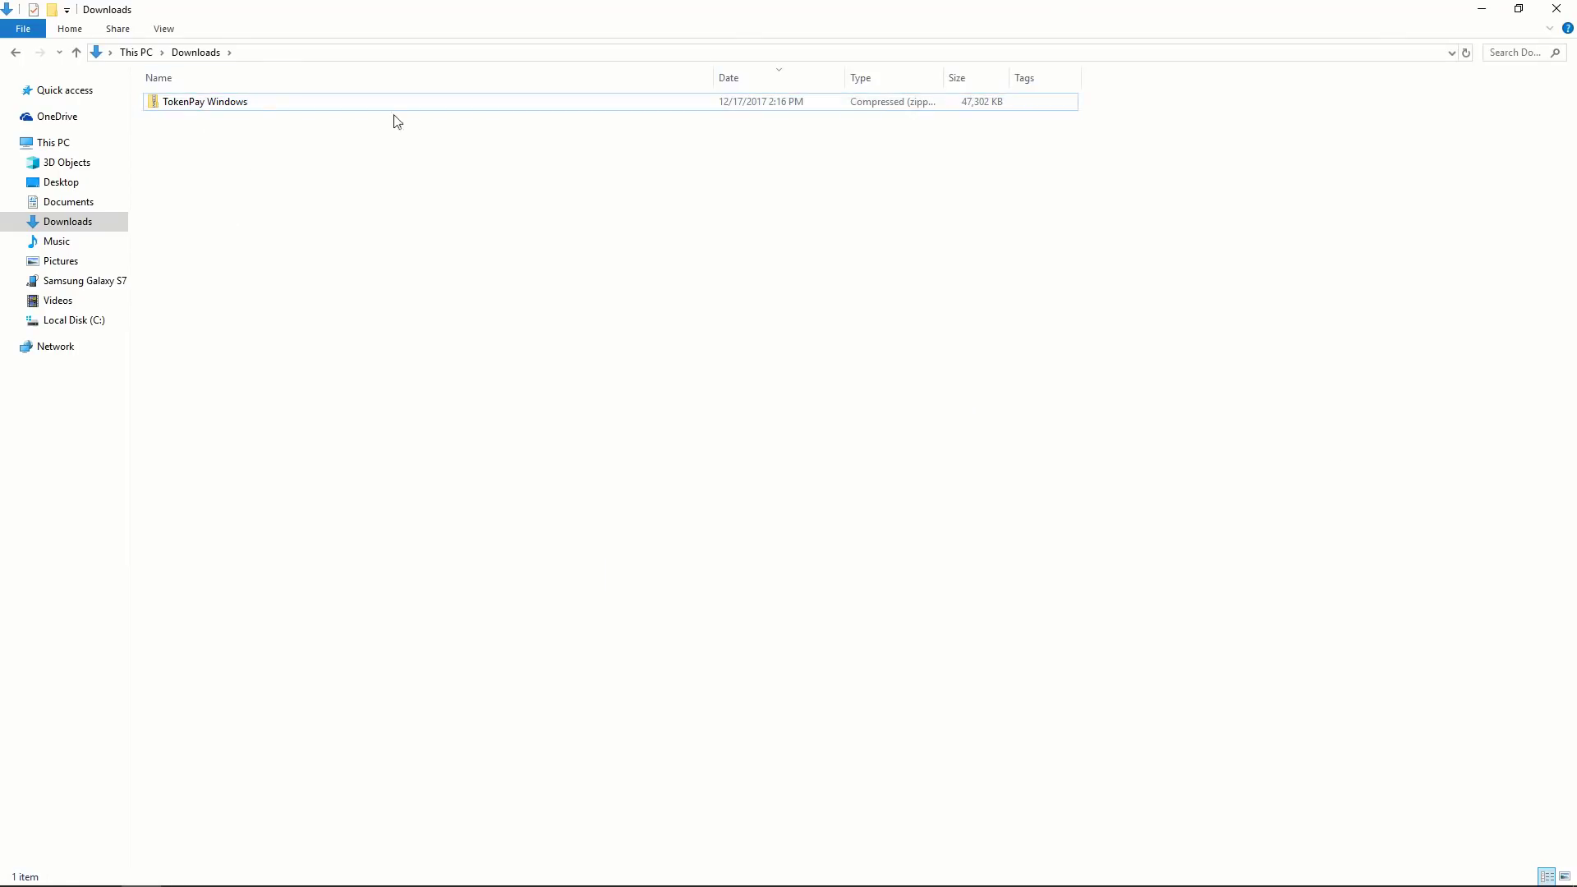
Open the TokenPay Windows archive in Downloads and run the tokenpay application inside it.
{"action": "double_click", "coordinate": [184, 104]}
{"action": "scroll", "coordinate": [247, 454], "scroll_direction": "down", "scroll_amount": 5}
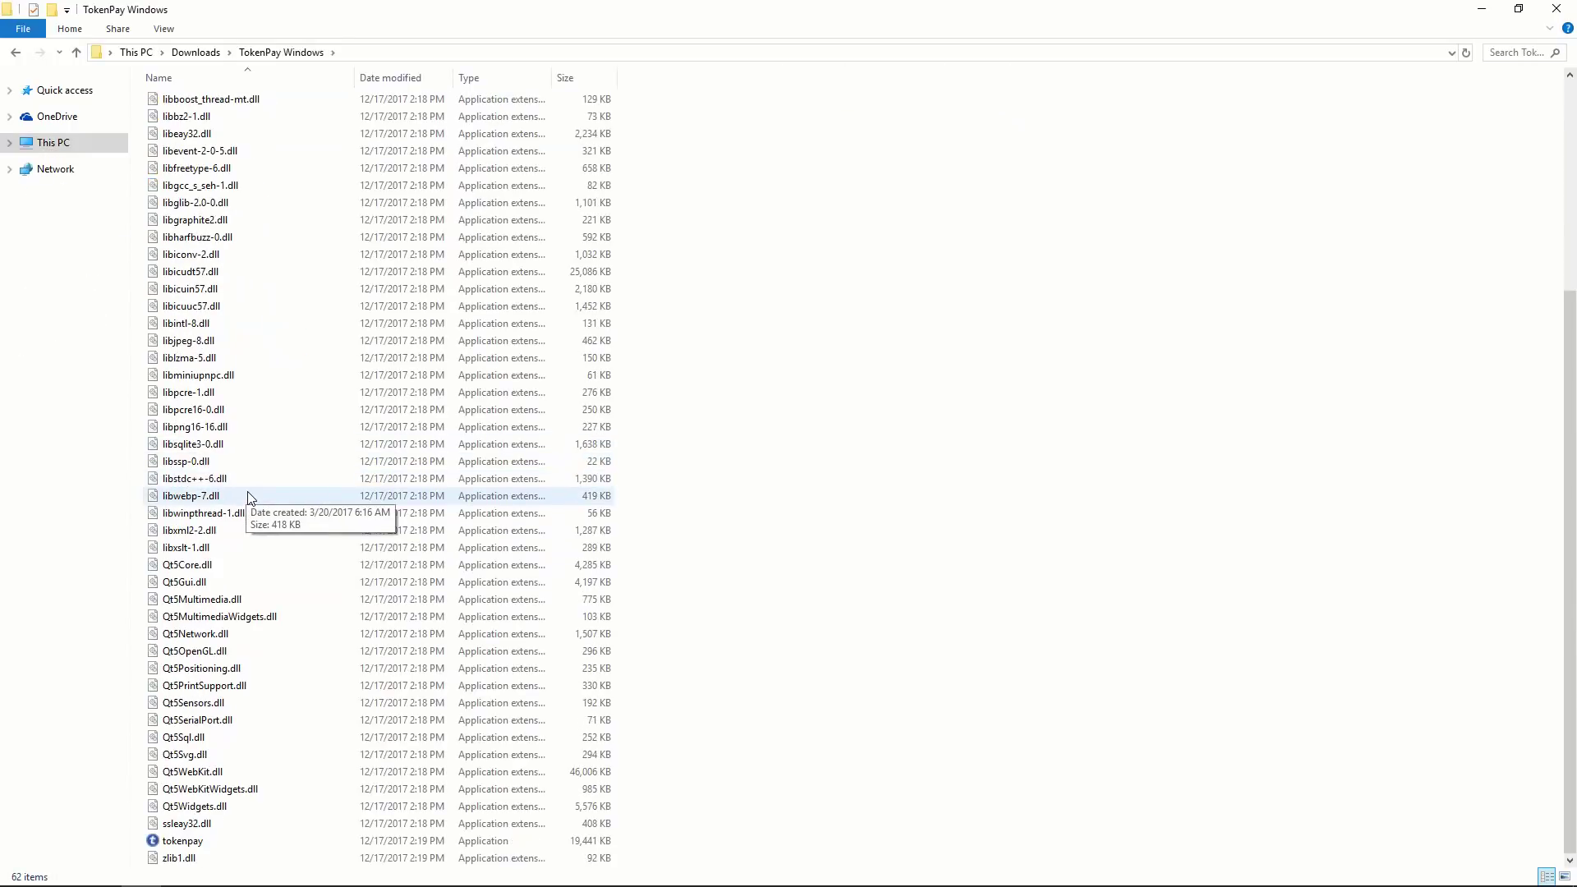
{"action": "scroll", "coordinate": [249, 496], "scroll_direction": "up", "scroll_amount": 1}
{"action": "scroll", "coordinate": [252, 505], "scroll_direction": "down", "scroll_amount": 1}
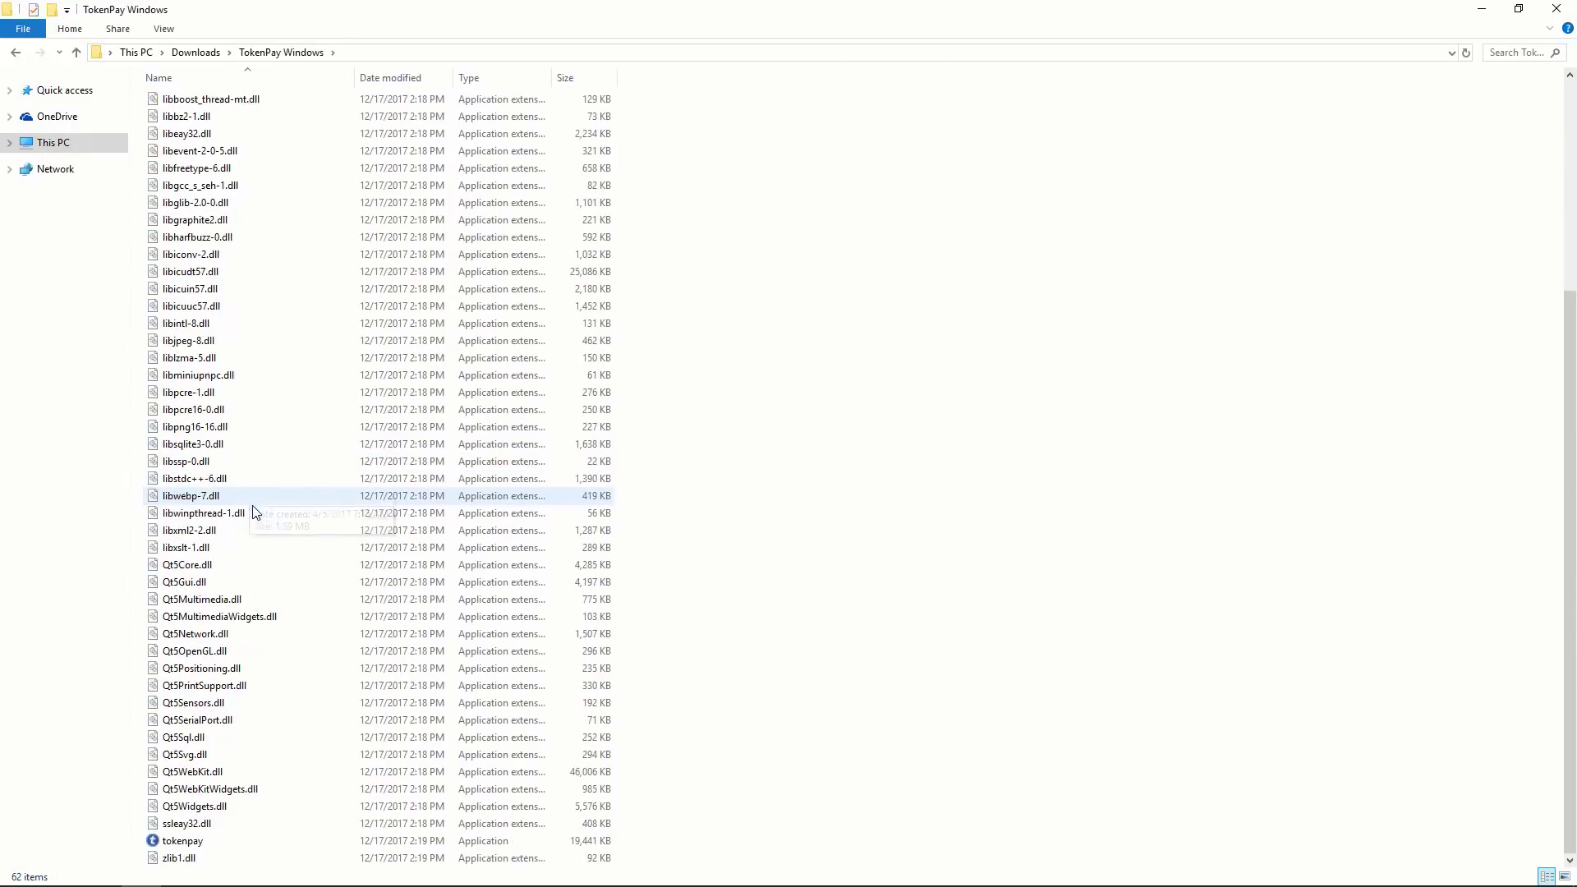
{"action": "left_click", "coordinate": [198, 841]}
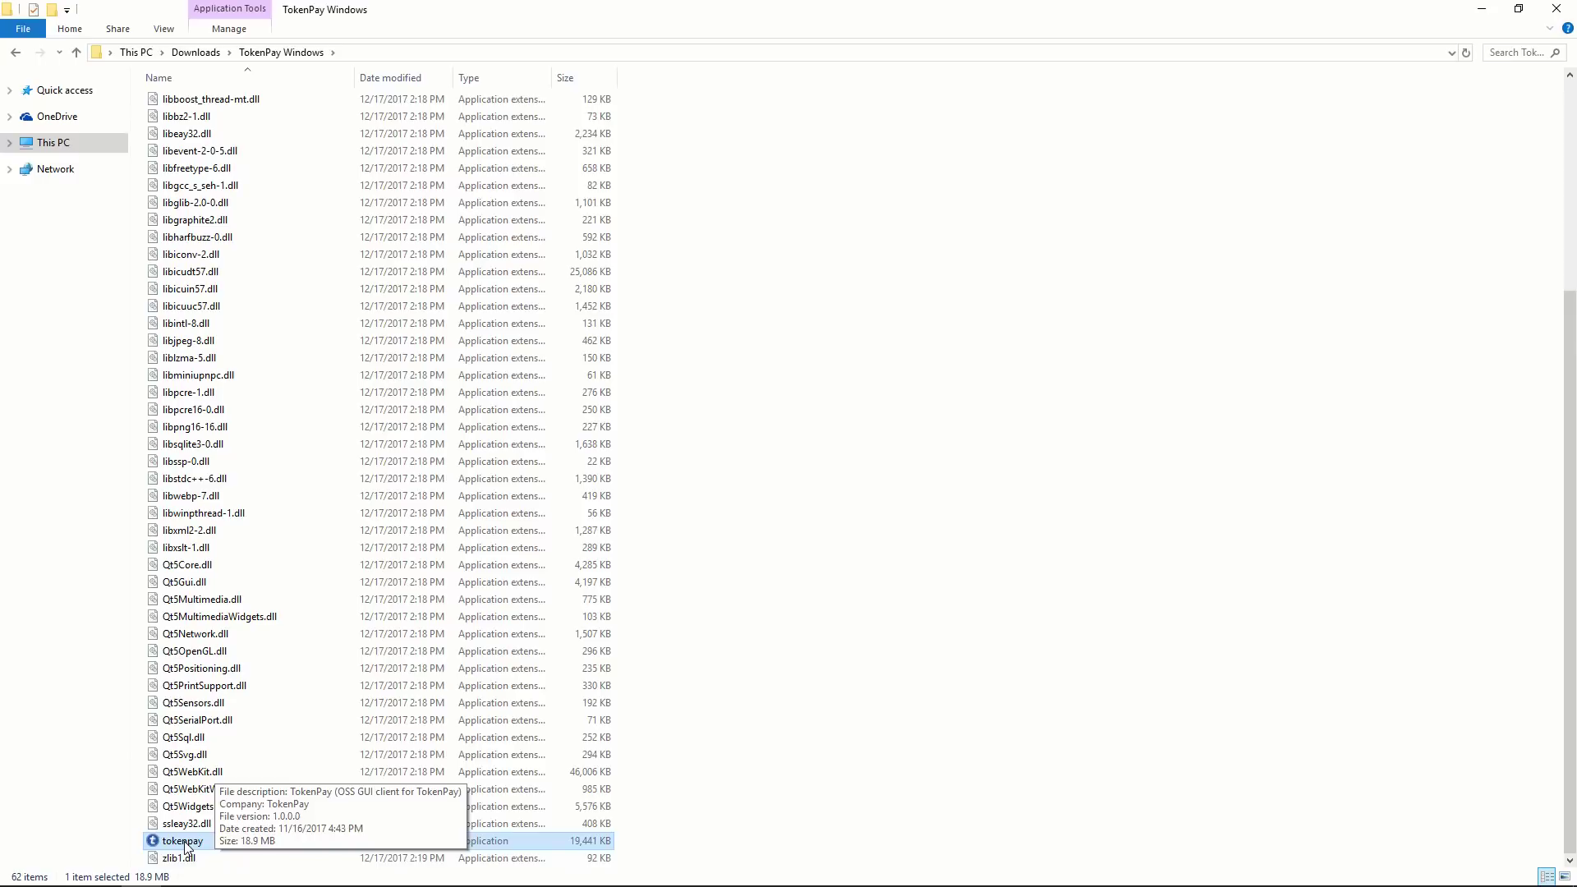
{"action": "double_click", "coordinate": [185, 841]}
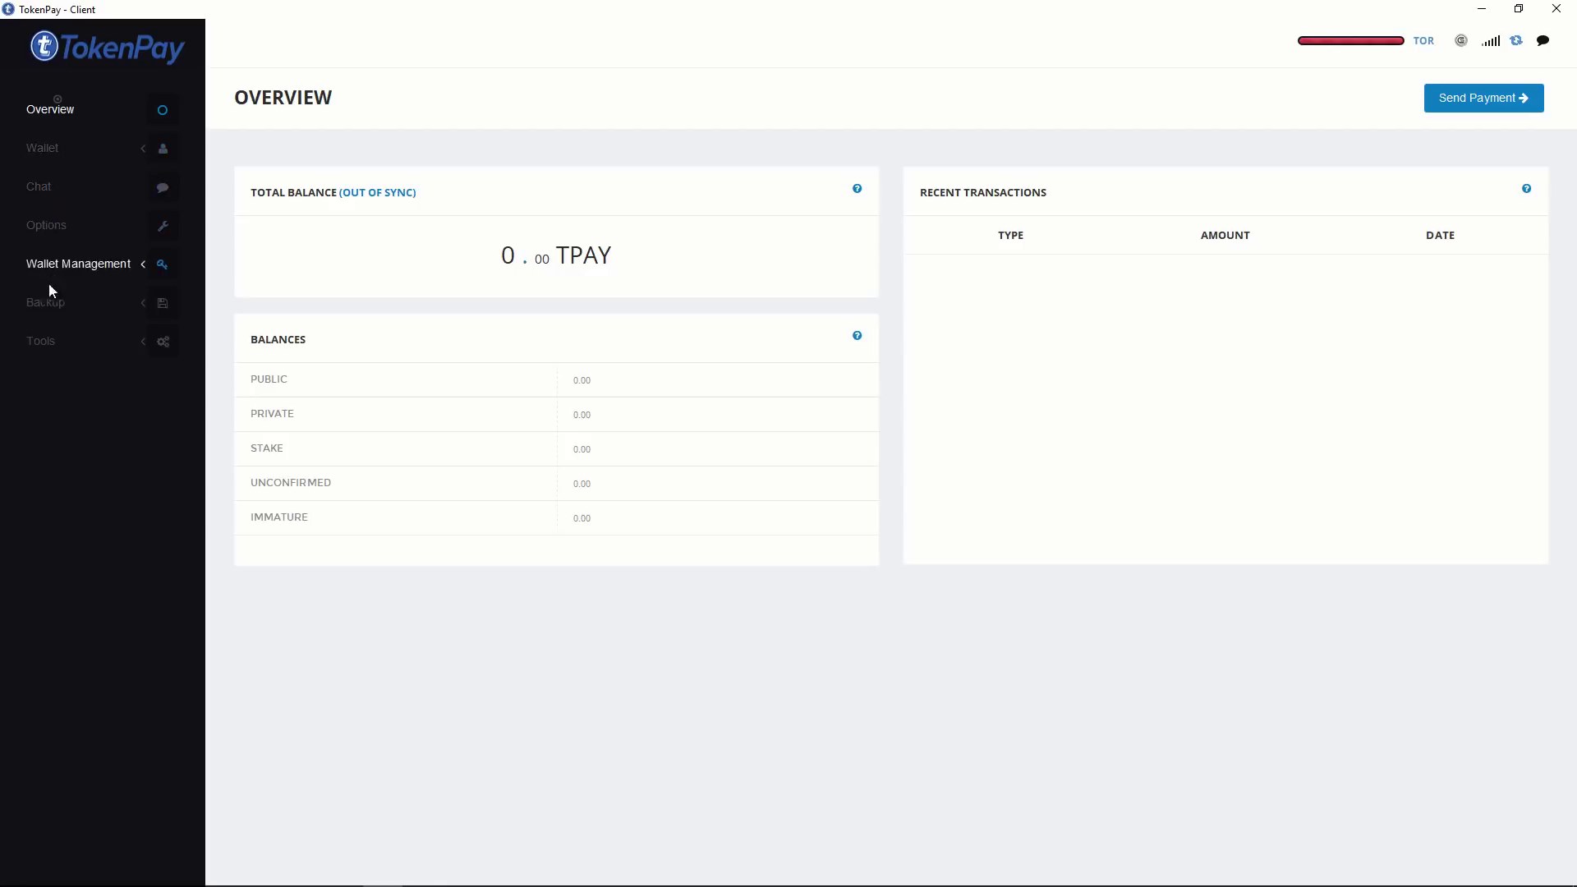
{"action": "mouse_move", "coordinate": [1396, 41]}
{"action": "mouse_move", "coordinate": [1495, 50]}
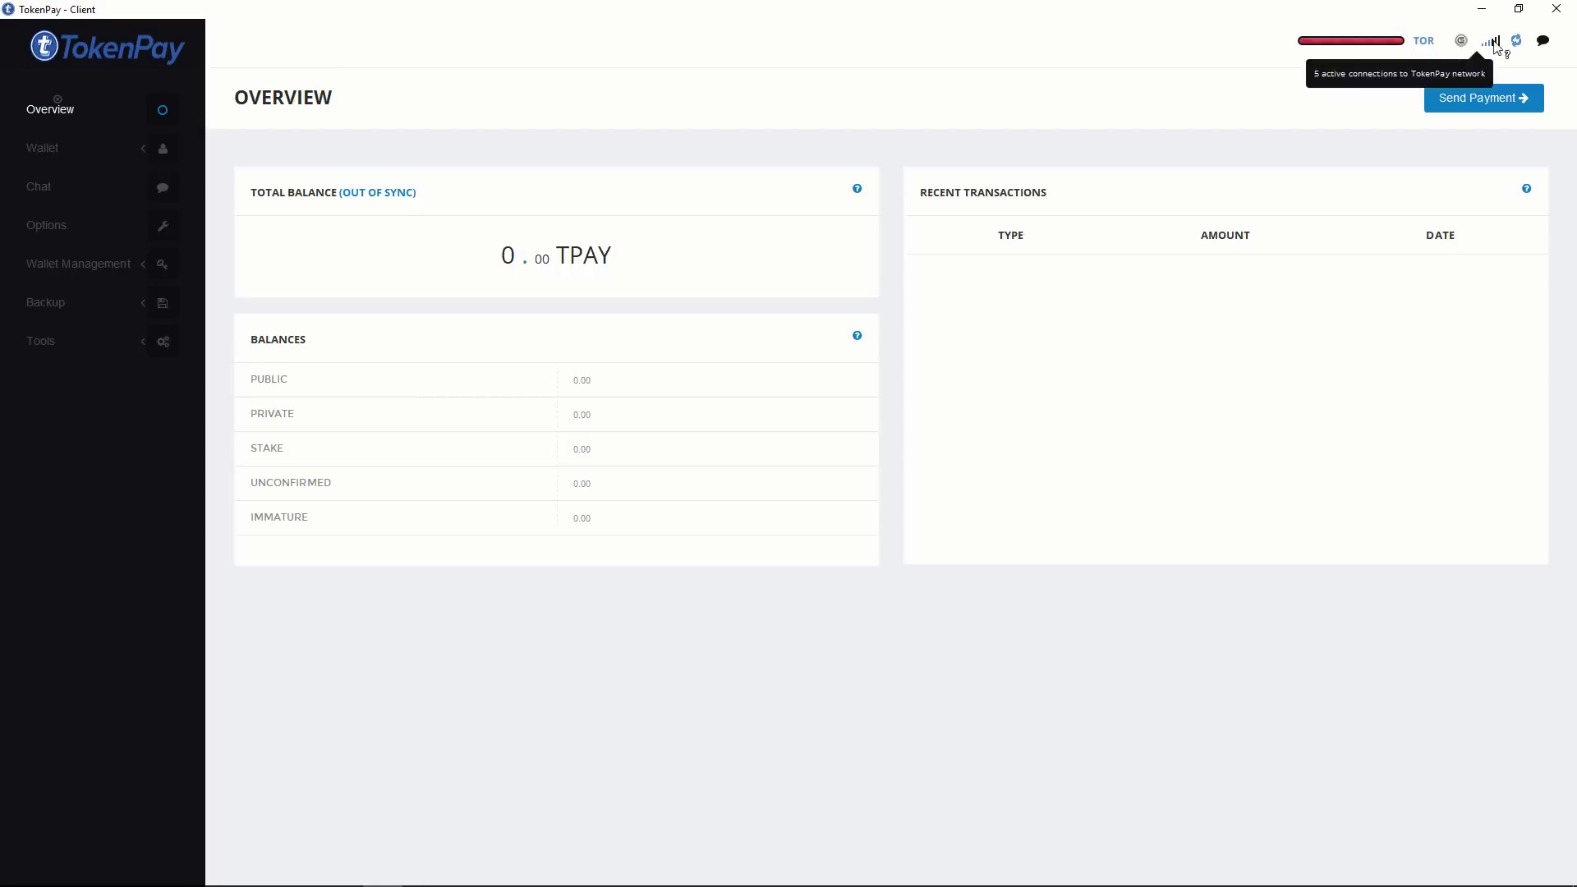
{"action": "left_click", "coordinate": [1543, 41]}
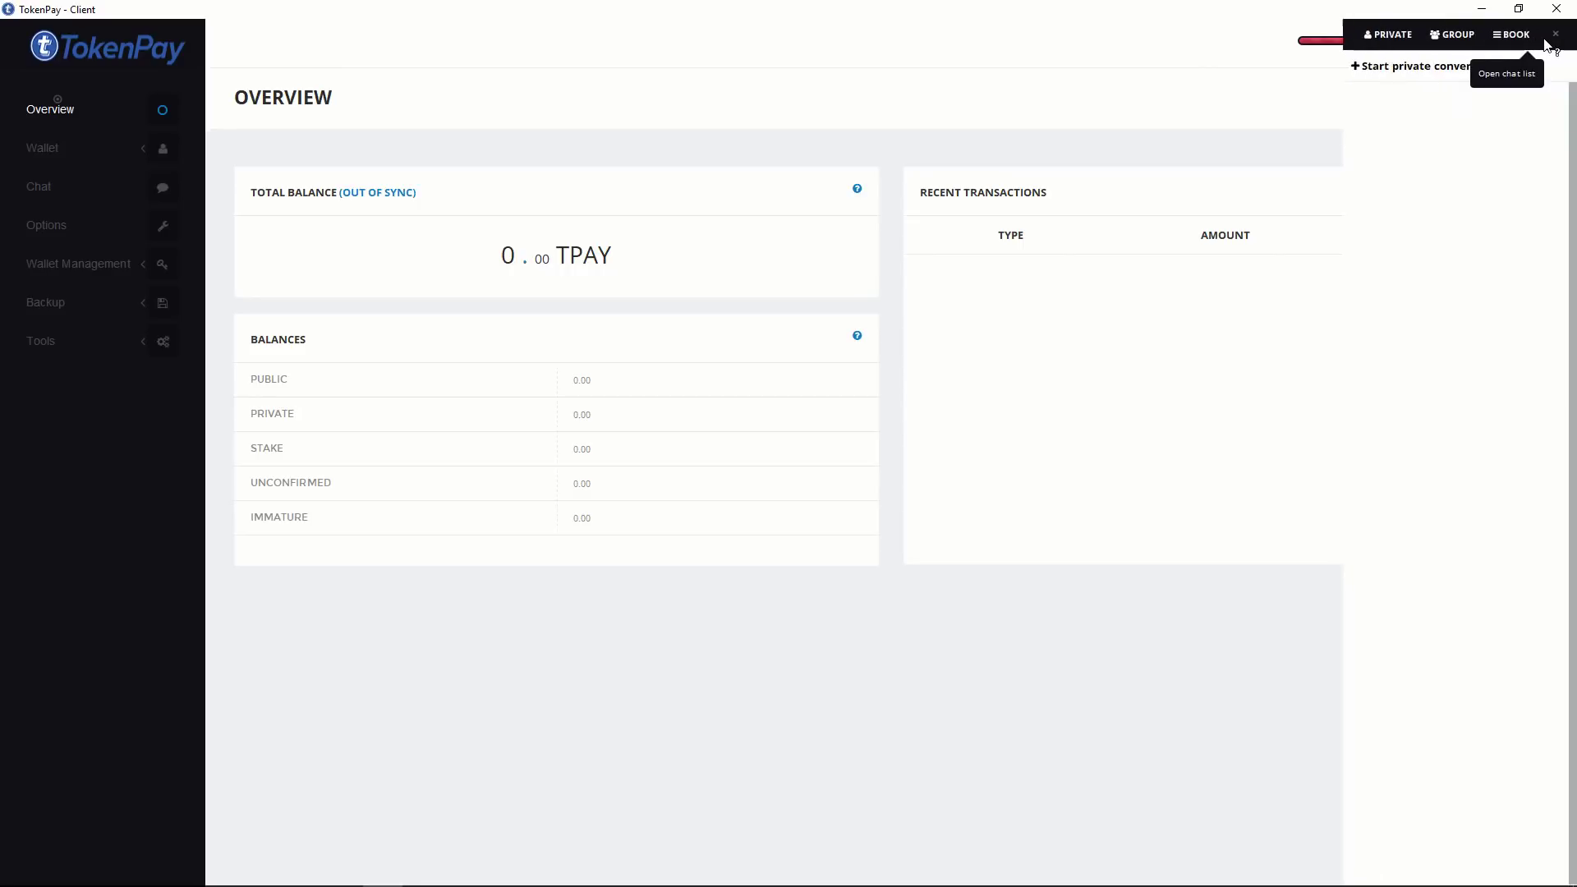
{"action": "left_click", "coordinate": [1396, 39]}
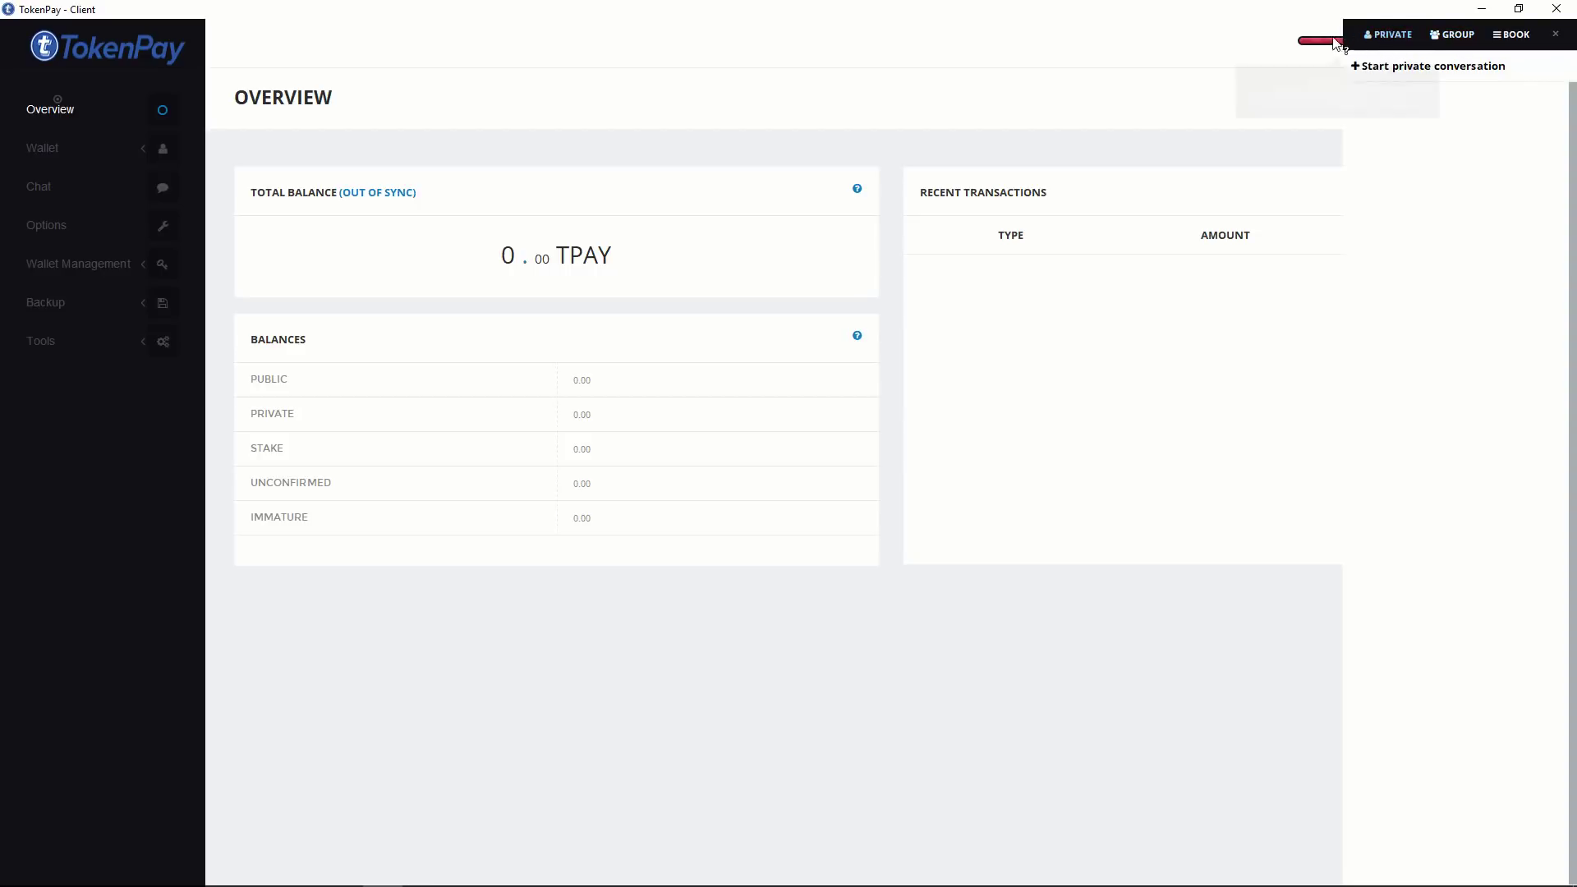
{"action": "left_click", "coordinate": [497, 281]}
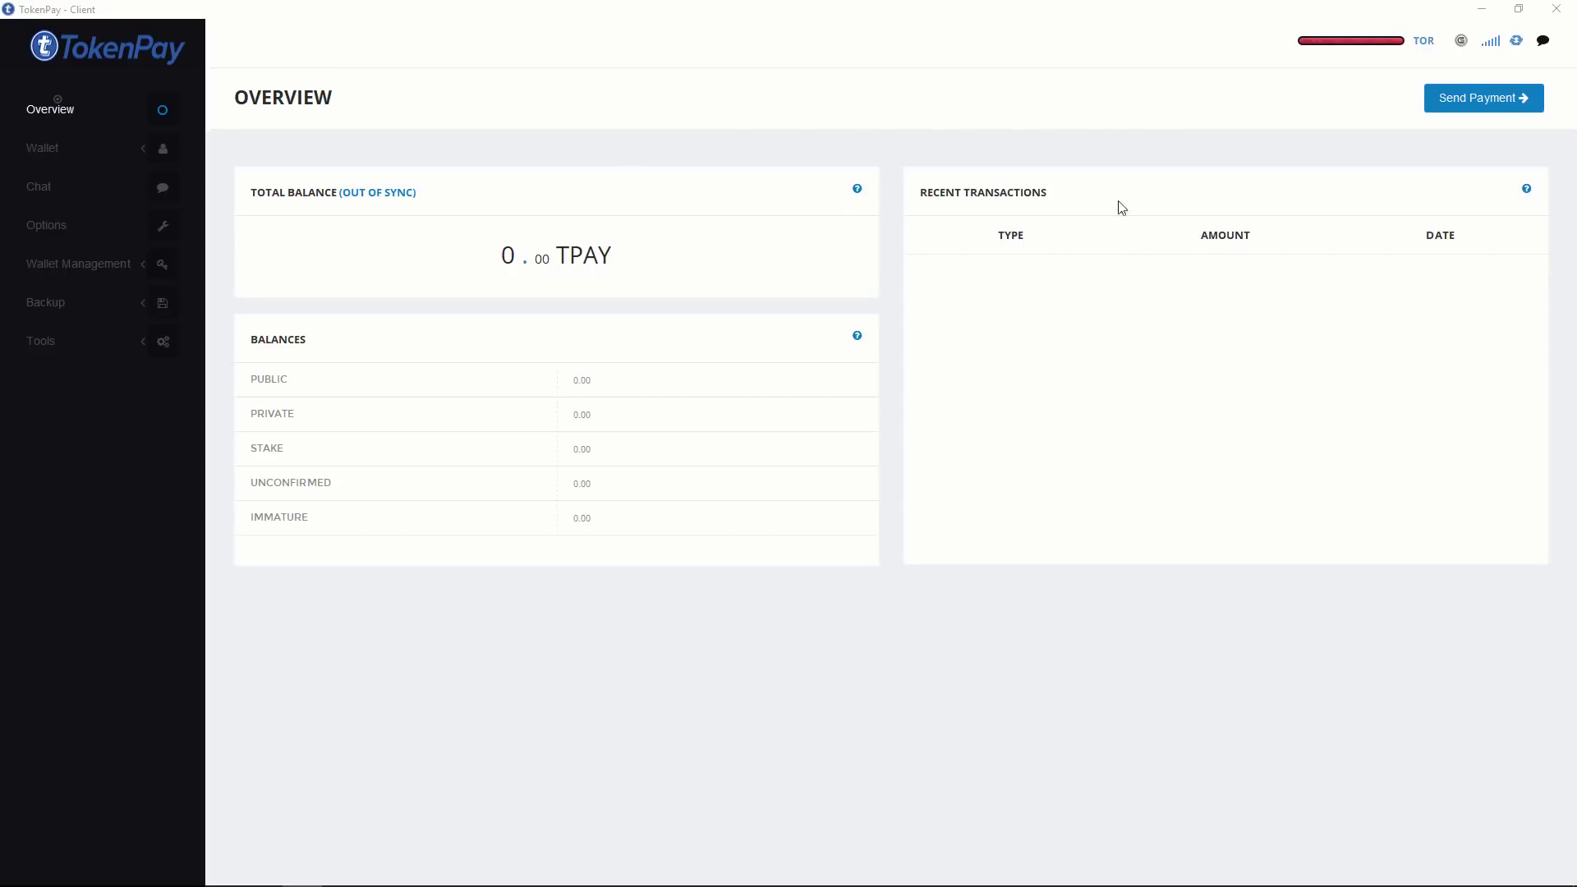
Expand the Wallet section and go to the Receive page listing the wallet's addresses.
{"action": "left_click", "coordinate": [74, 160]}
{"action": "left_click", "coordinate": [67, 155]}
{"action": "left_click", "coordinate": [67, 155]}
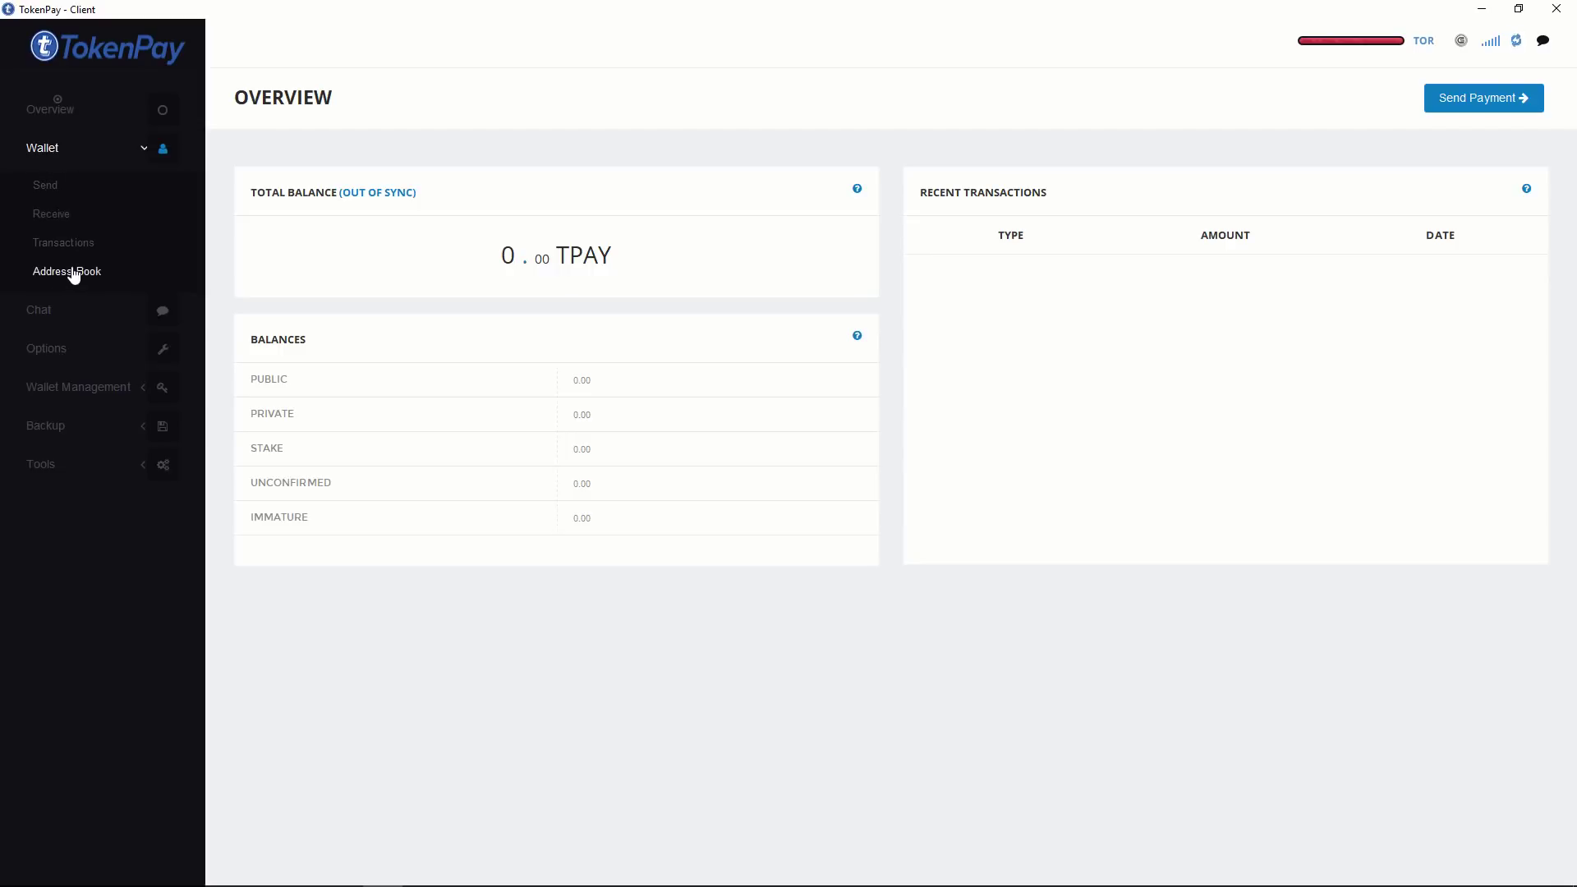
{"action": "left_click", "coordinate": [45, 184]}
{"action": "left_click", "coordinate": [52, 213]}
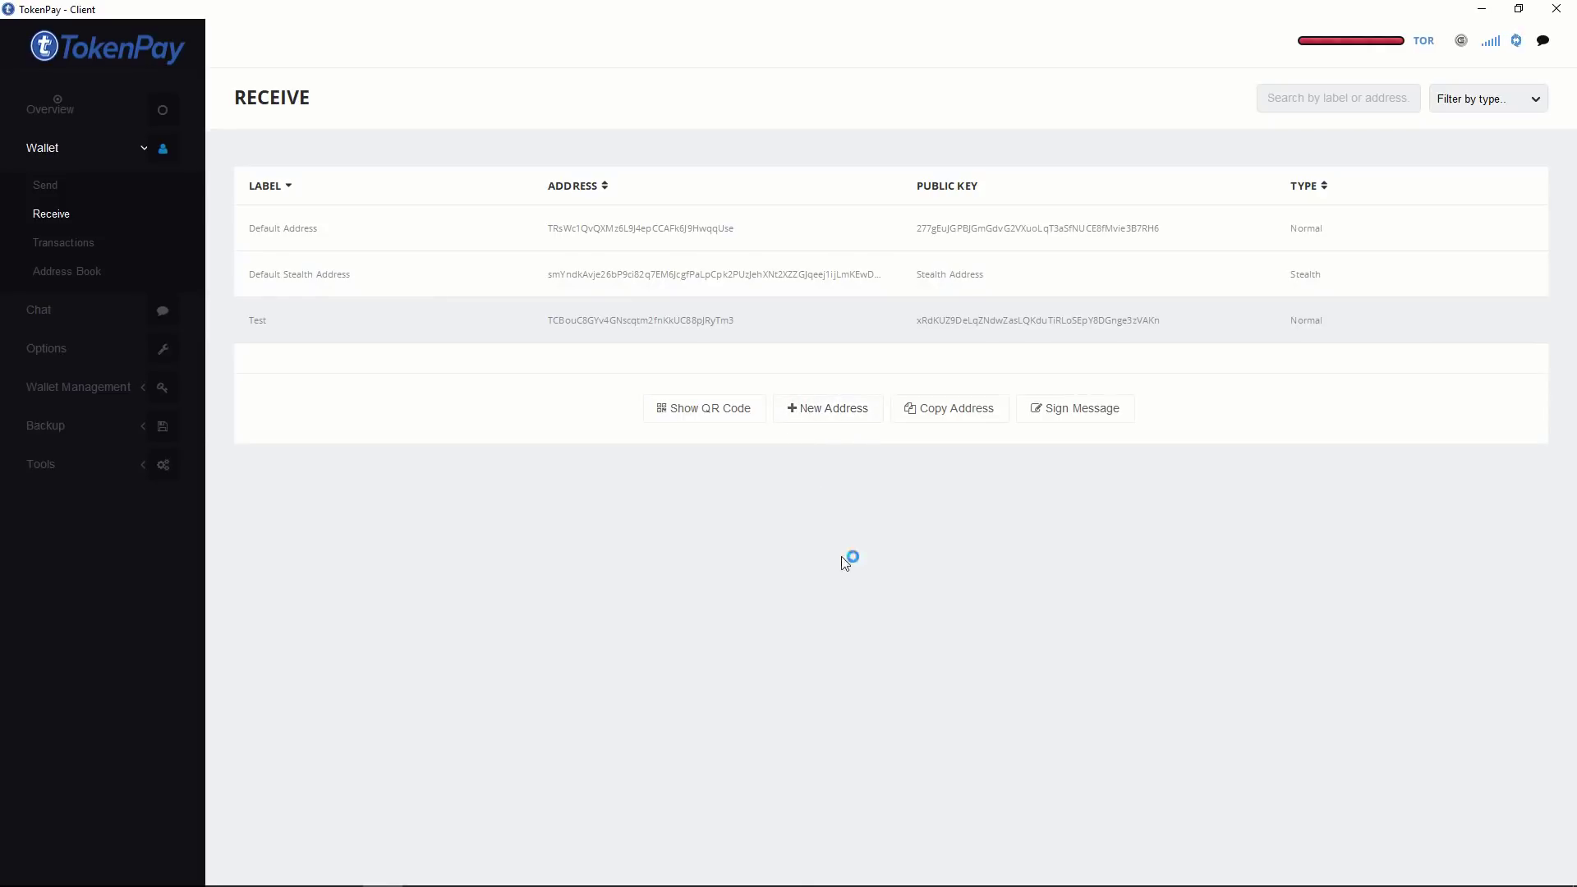
Add a new Normal receive address labelled 'Donation'.
{"action": "left_click", "coordinate": [819, 420]}
{"action": "left_click", "coordinate": [945, 113]}
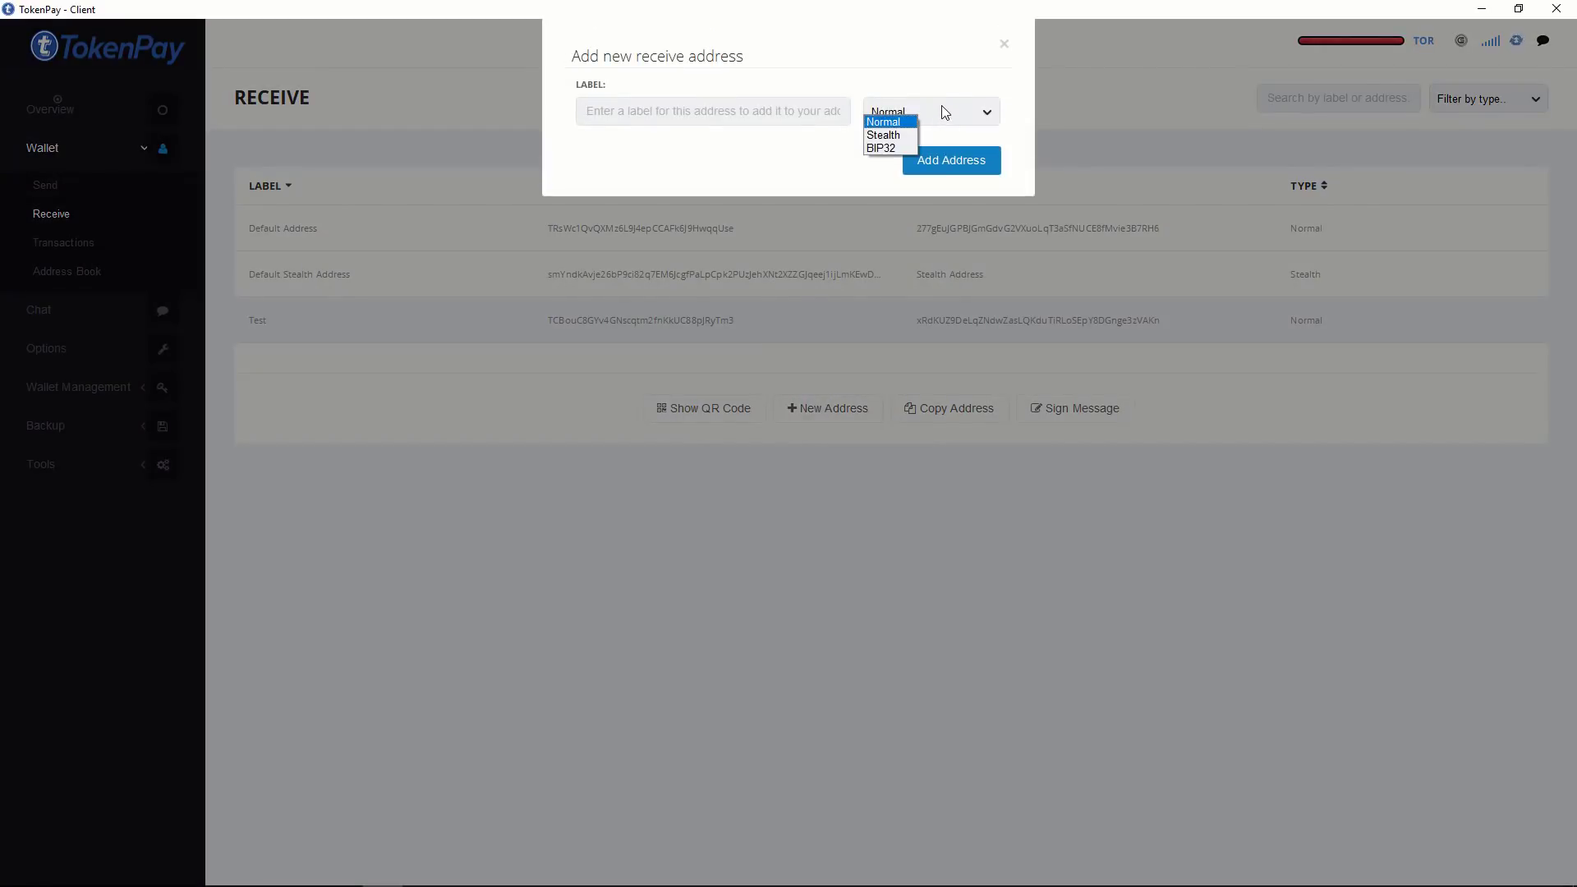
{"action": "left_click", "coordinate": [885, 124]}
{"action": "left_click", "coordinate": [620, 106]}
{"action": "type", "text": "Donation"}
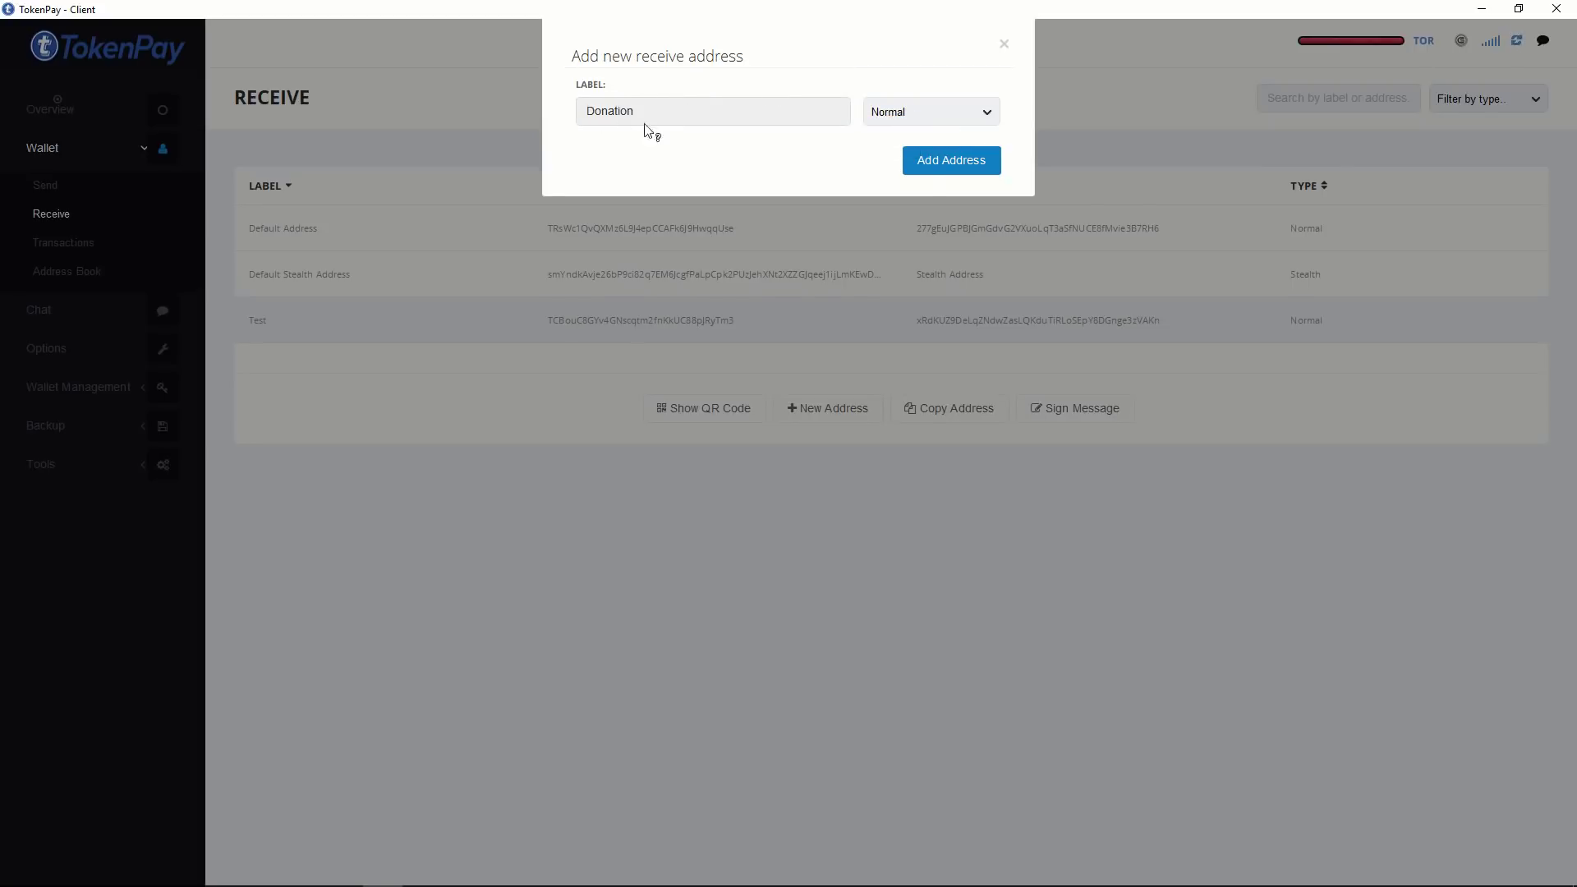
{"action": "left_click", "coordinate": [943, 164]}
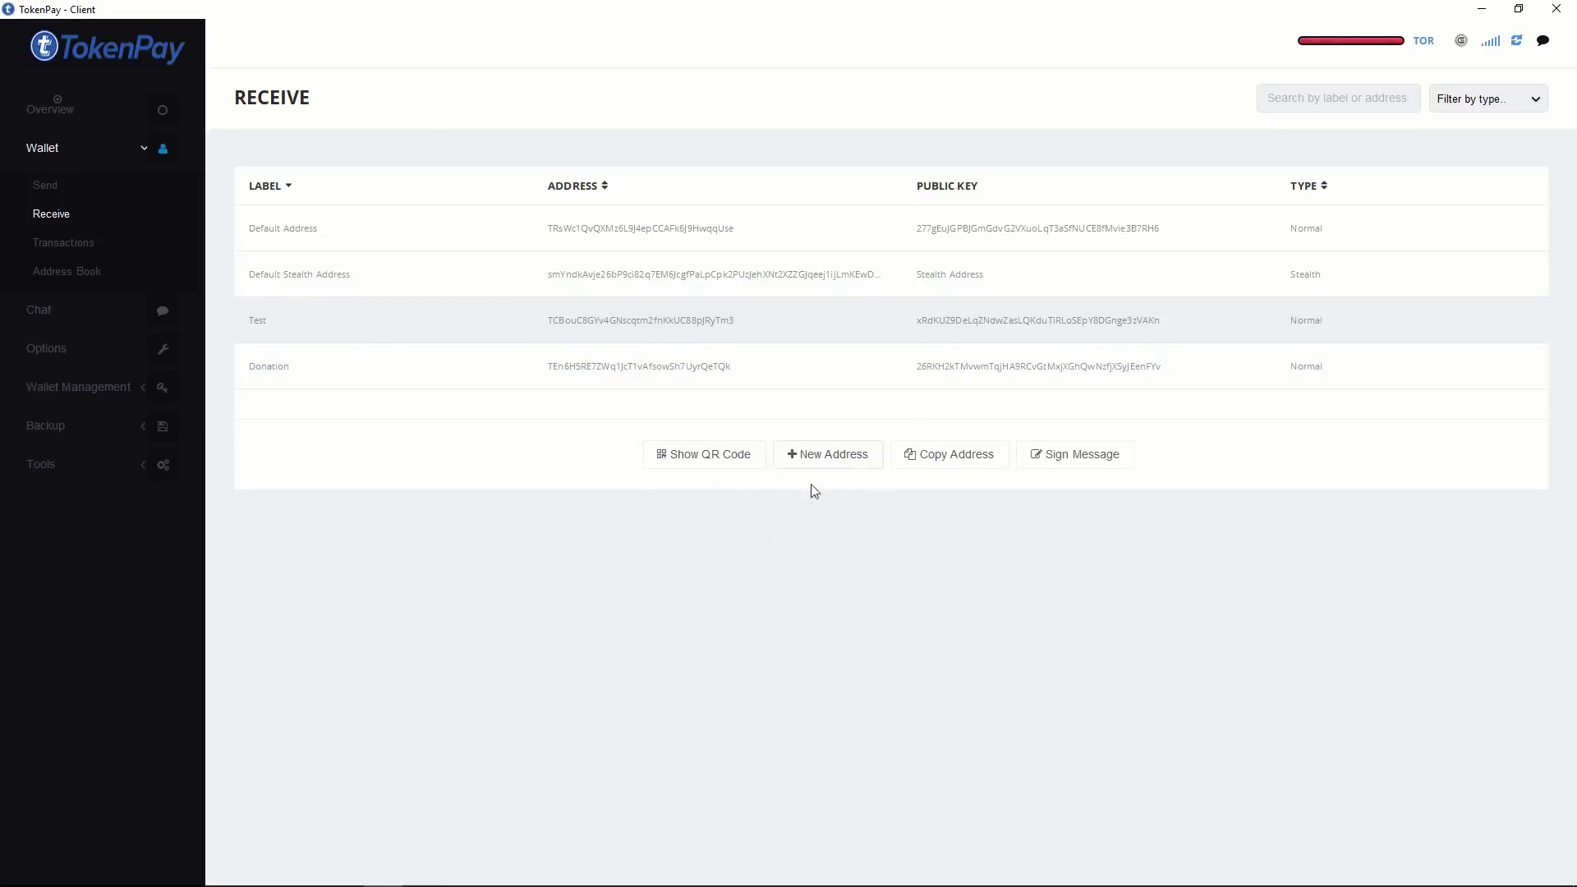
Open the Send form with Advanced Options and Coin Control shown, keeping the amount unit as TPAY.
{"action": "left_click", "coordinate": [50, 193]}
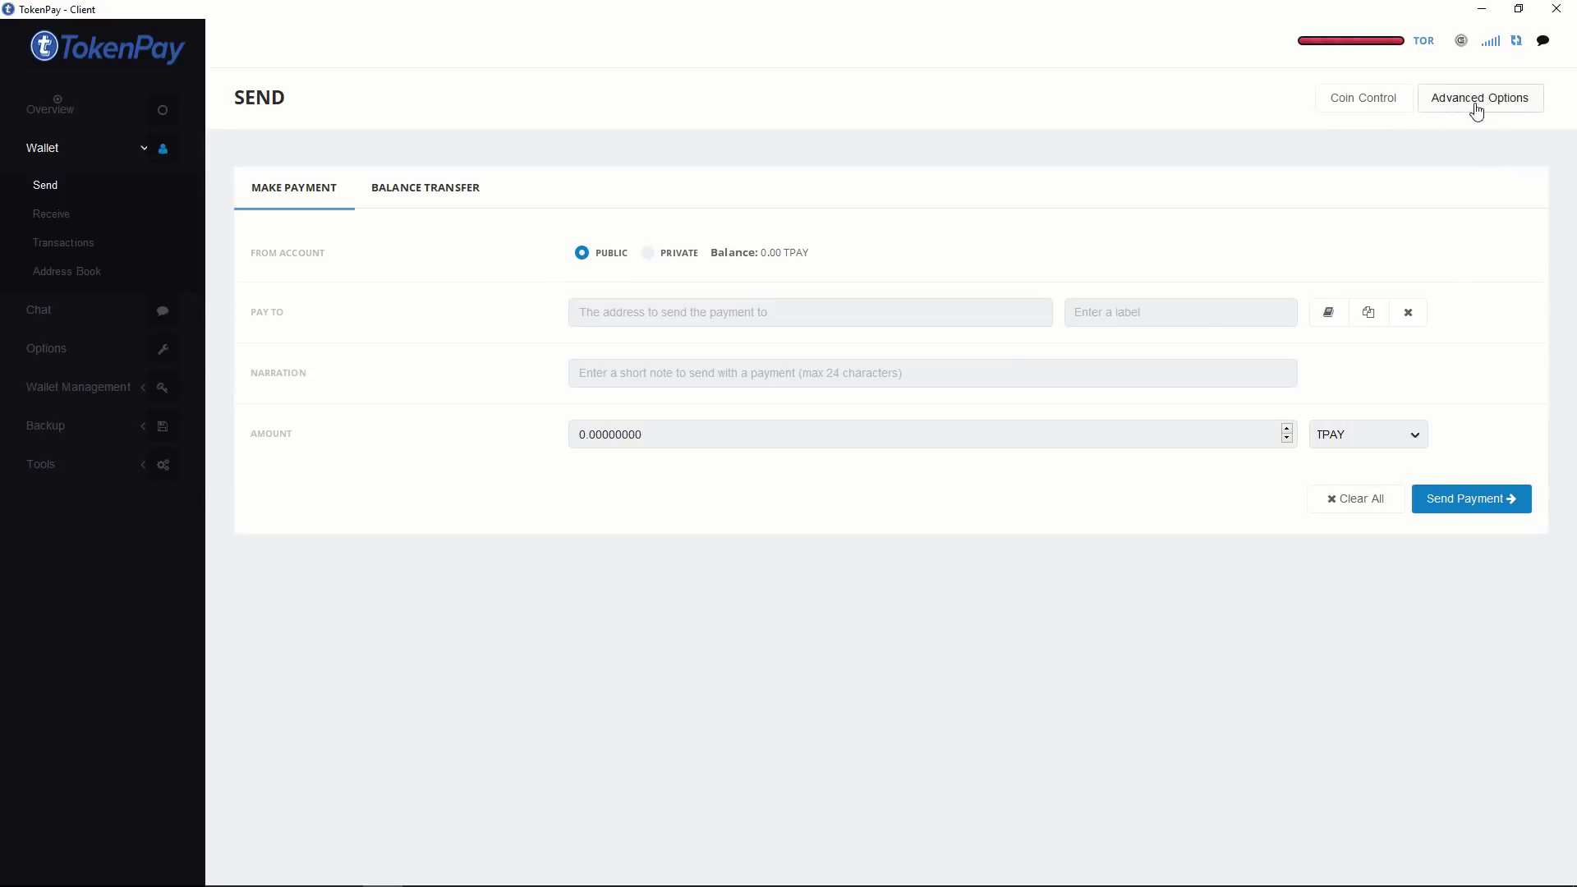
{"action": "left_click", "coordinate": [1519, 112]}
{"action": "left_click", "coordinate": [1373, 110]}
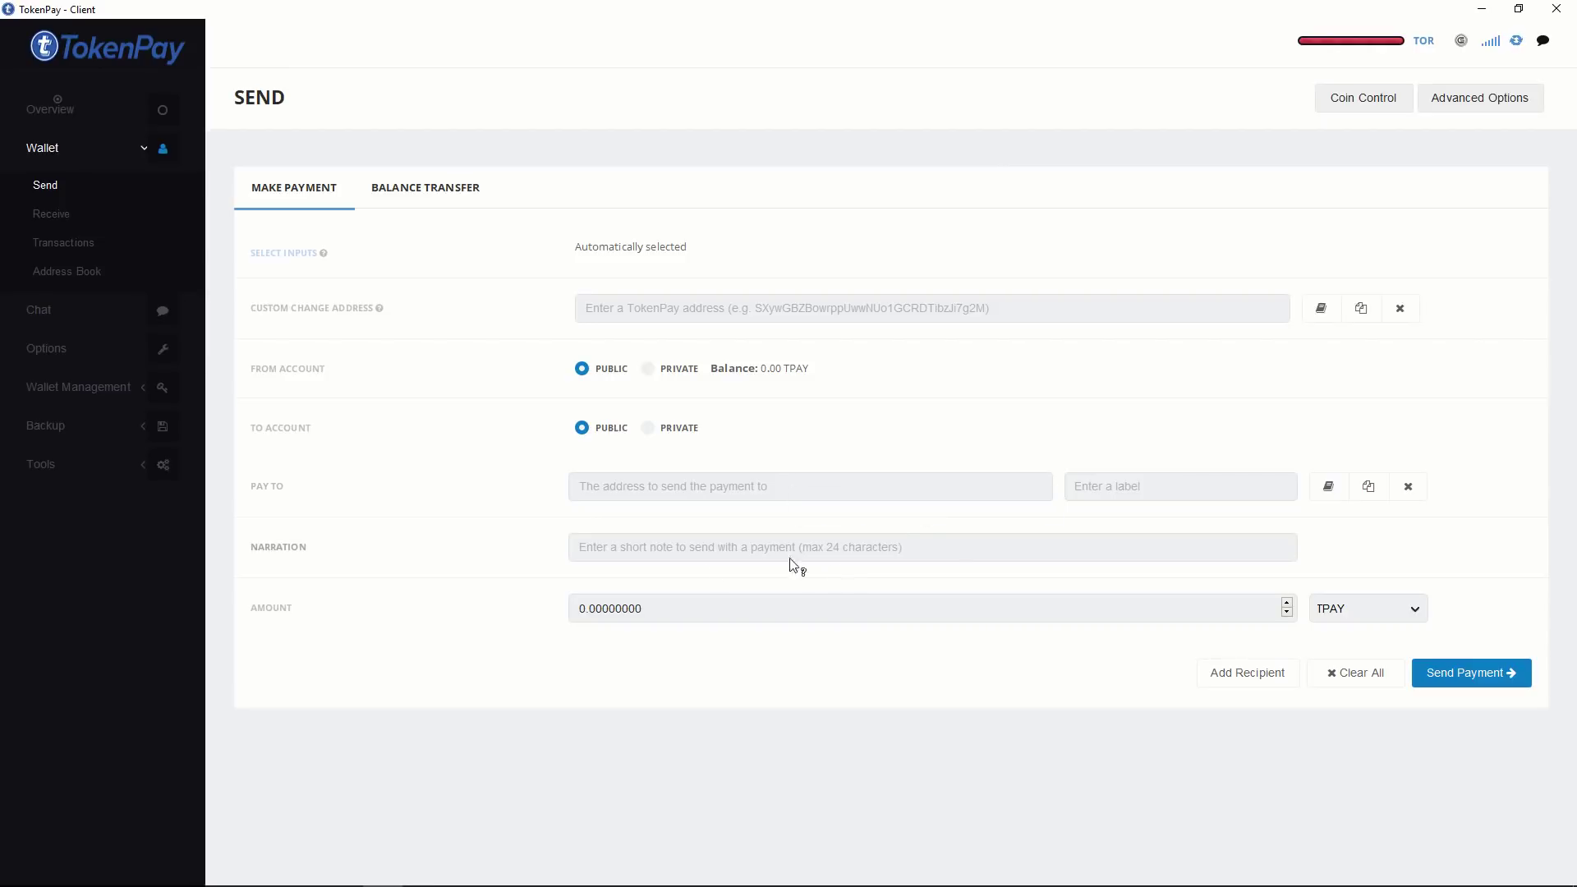
{"action": "left_click", "coordinate": [1334, 609]}
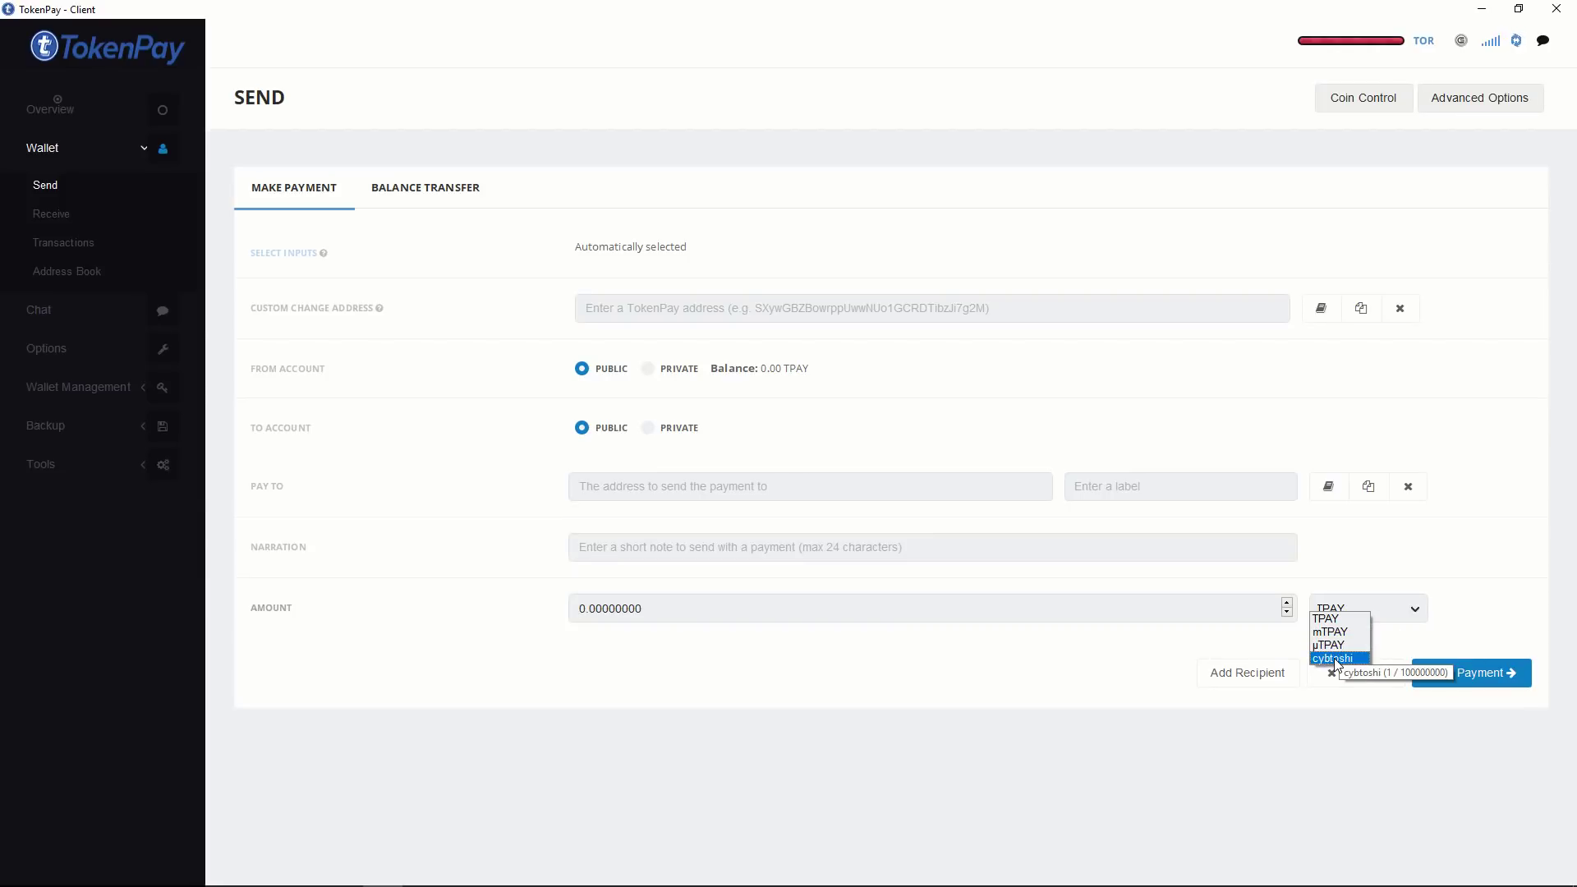
{"action": "left_click", "coordinate": [1368, 606]}
{"action": "left_click", "coordinate": [1367, 610]}
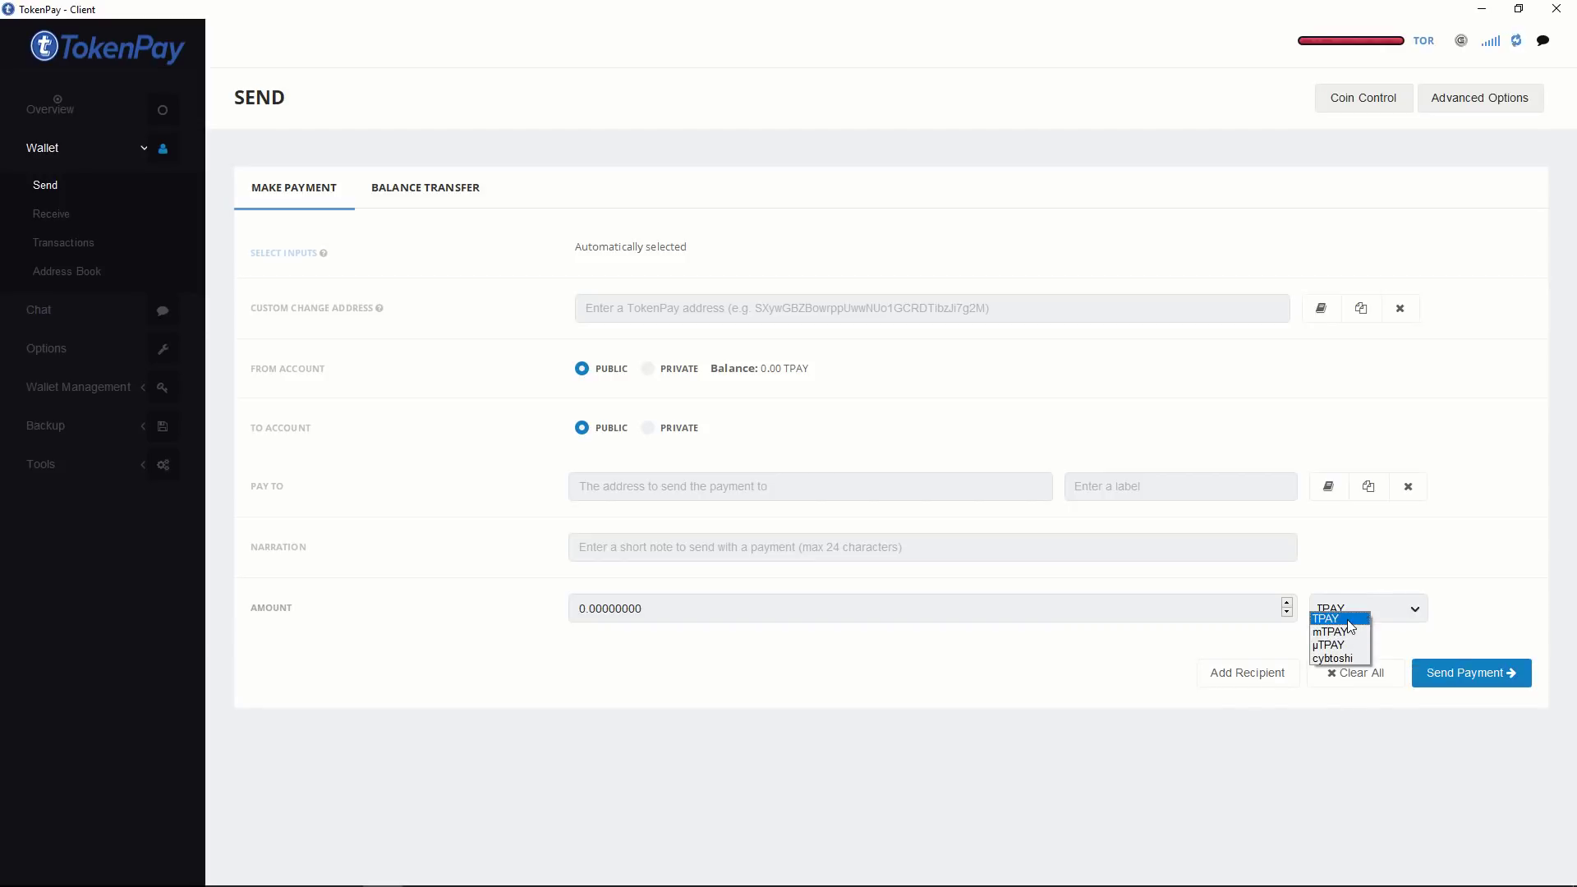
{"action": "left_click", "coordinate": [72, 248]}
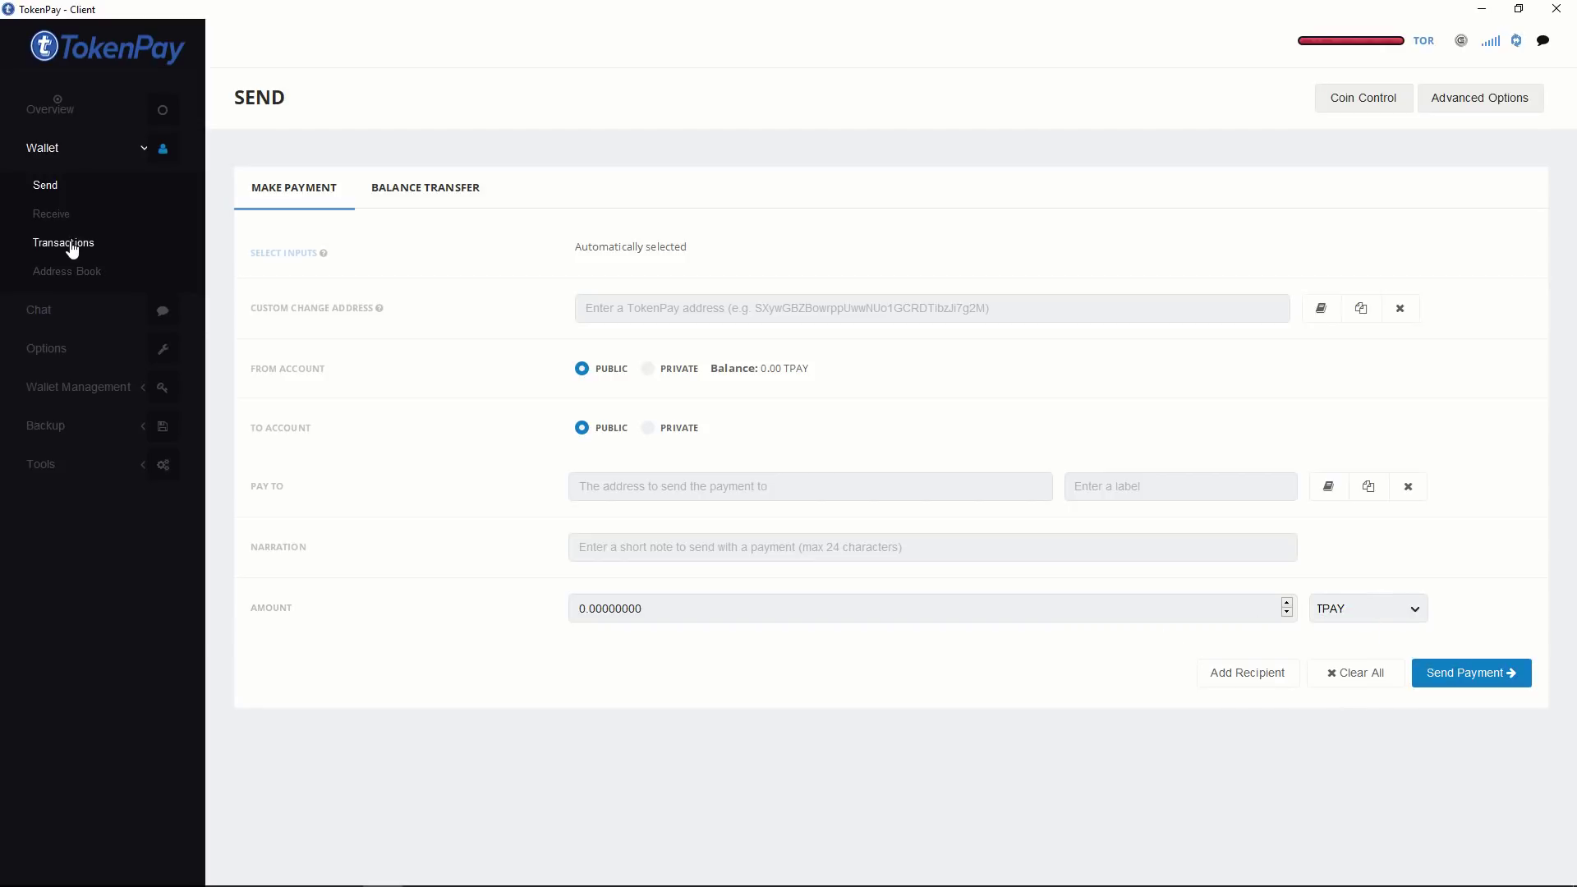
Browse Transactions, Address Book and Chat, then the Options Network, Window and Display tabs.
{"action": "left_click", "coordinate": [73, 249]}
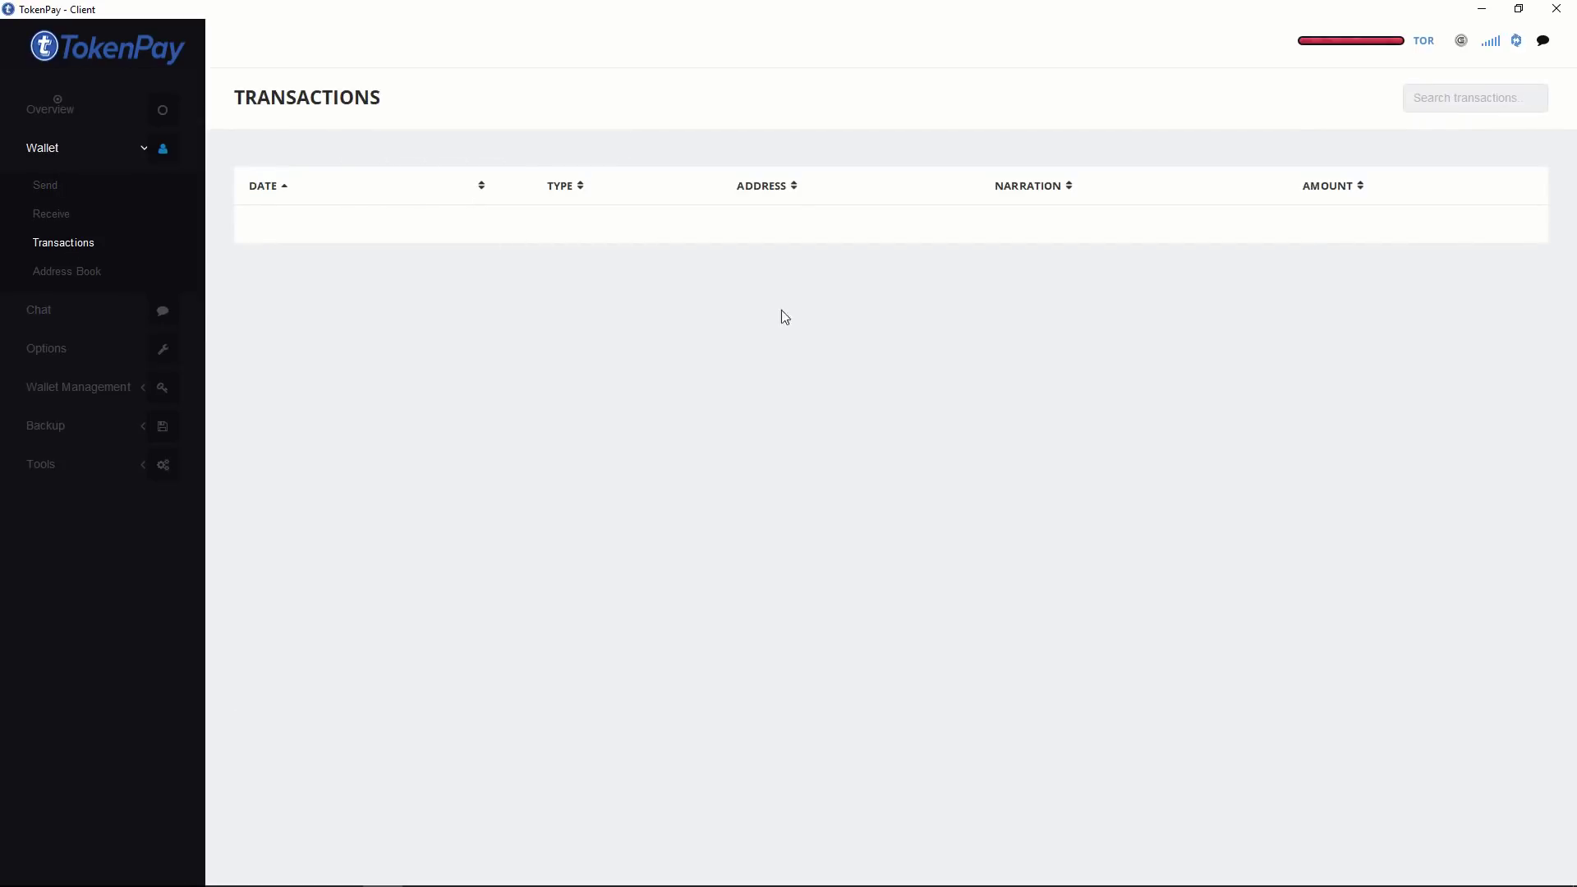
{"action": "left_click", "coordinate": [82, 273]}
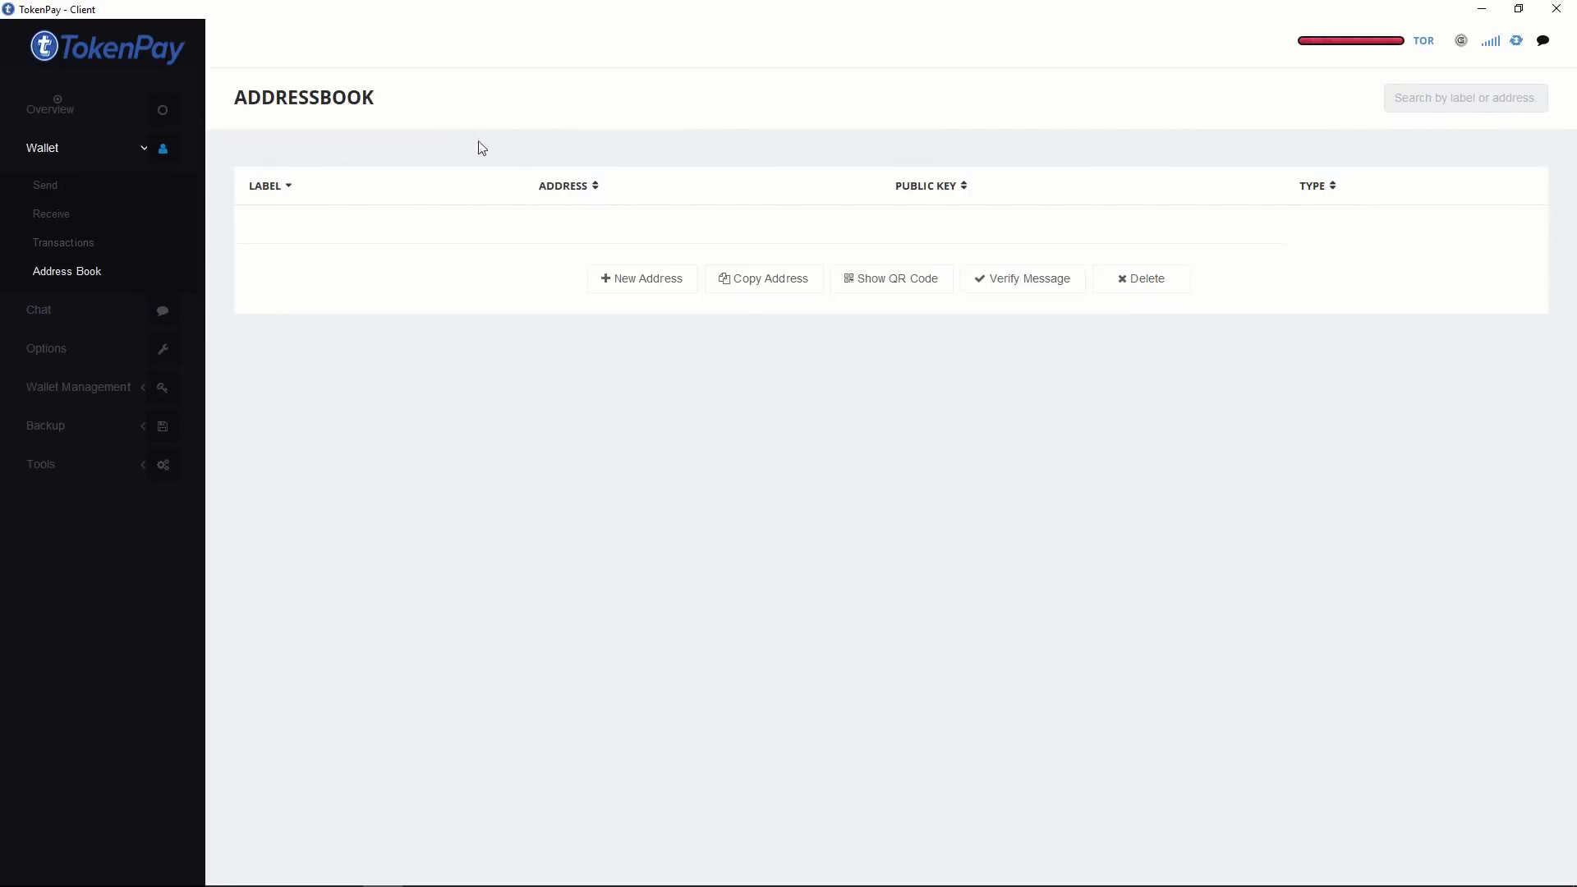
{"action": "left_click", "coordinate": [163, 309]}
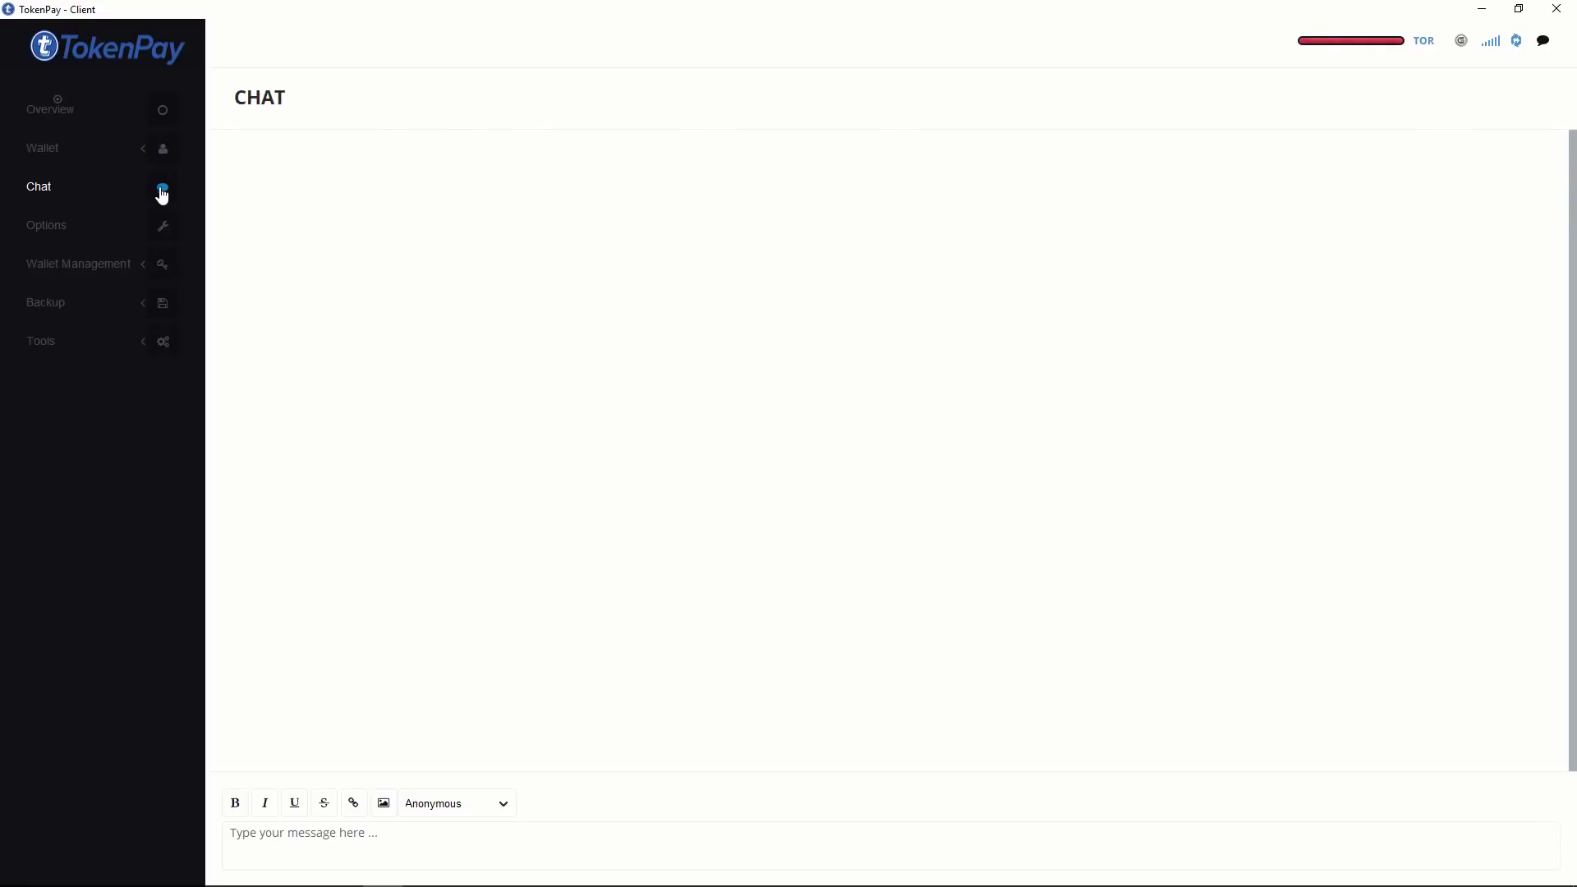
{"action": "left_click", "coordinate": [47, 225]}
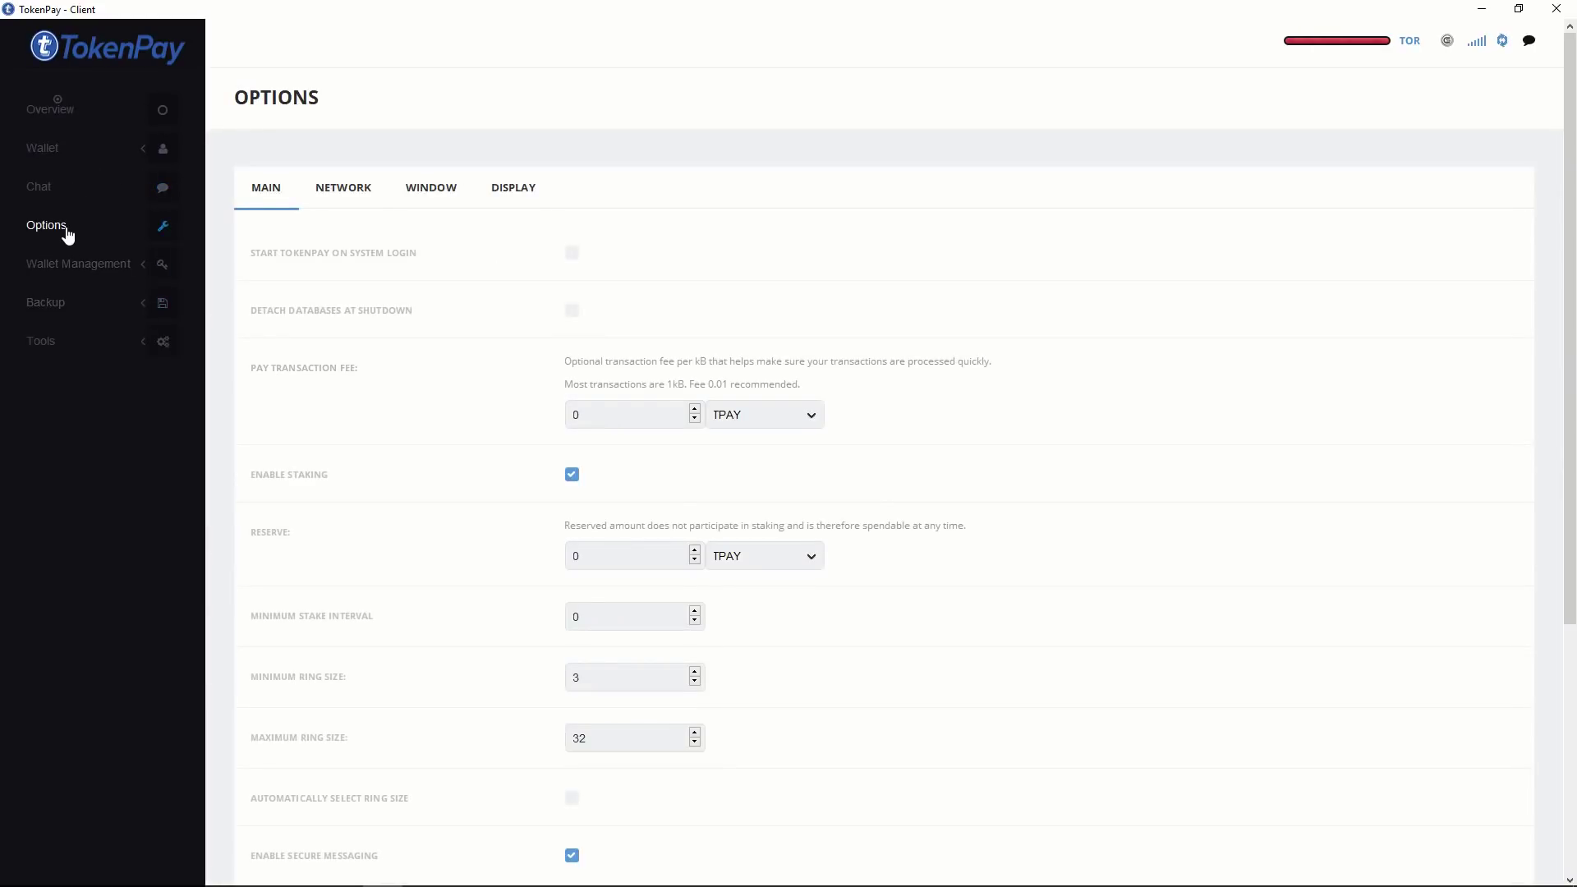
{"action": "left_click", "coordinate": [356, 191]}
{"action": "left_click", "coordinate": [444, 192]}
{"action": "left_click", "coordinate": [519, 193]}
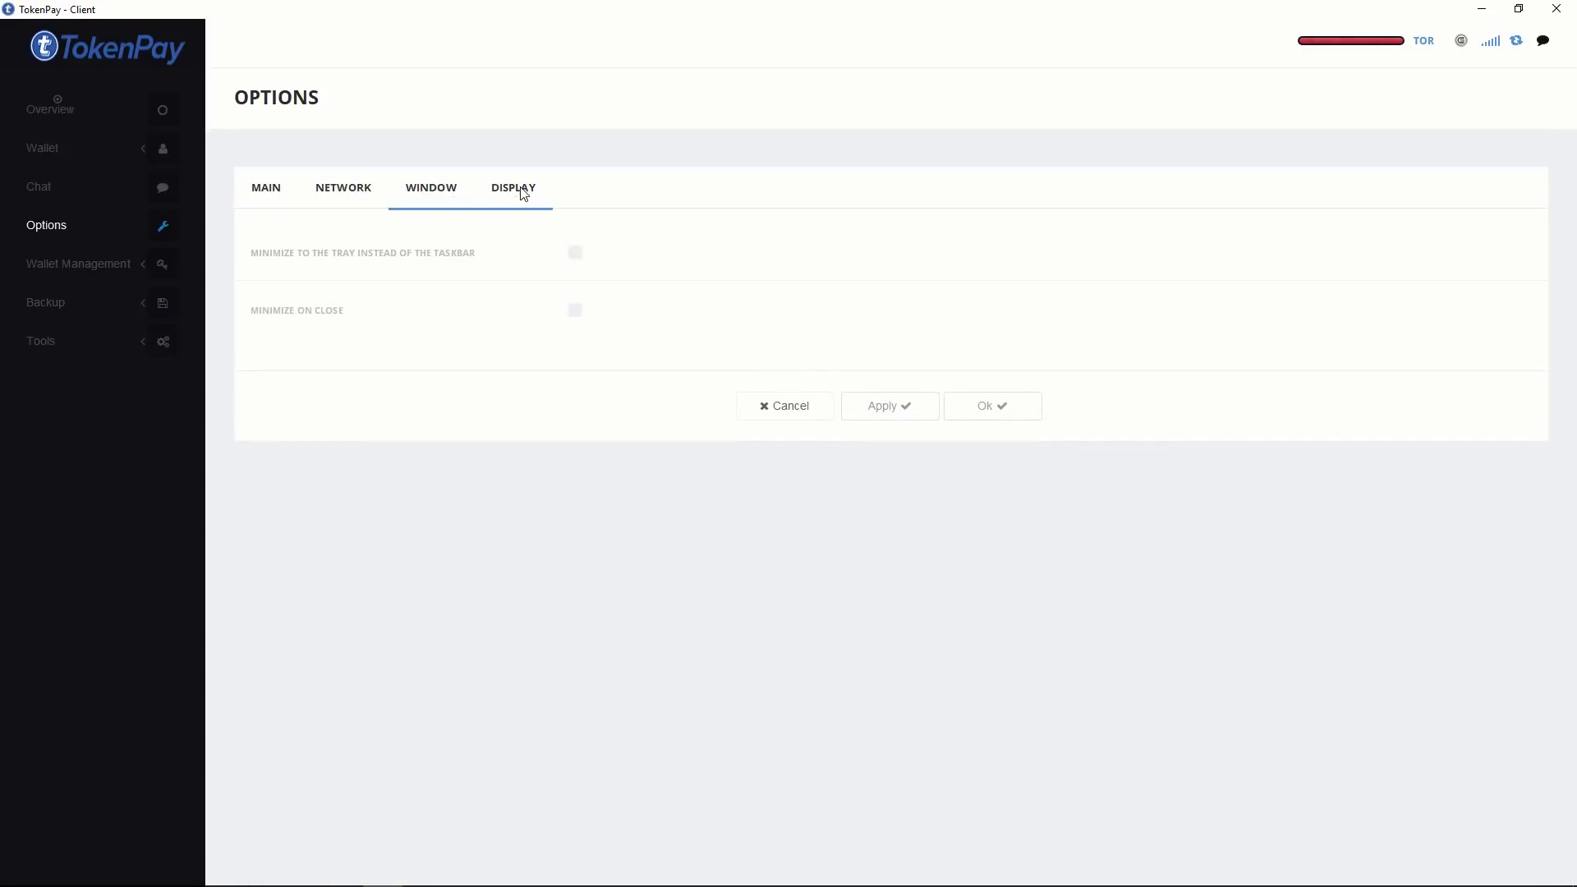
Expand the sidebar's wallet management, backup, tools and wallet sections.
{"action": "left_click", "coordinate": [63, 272]}
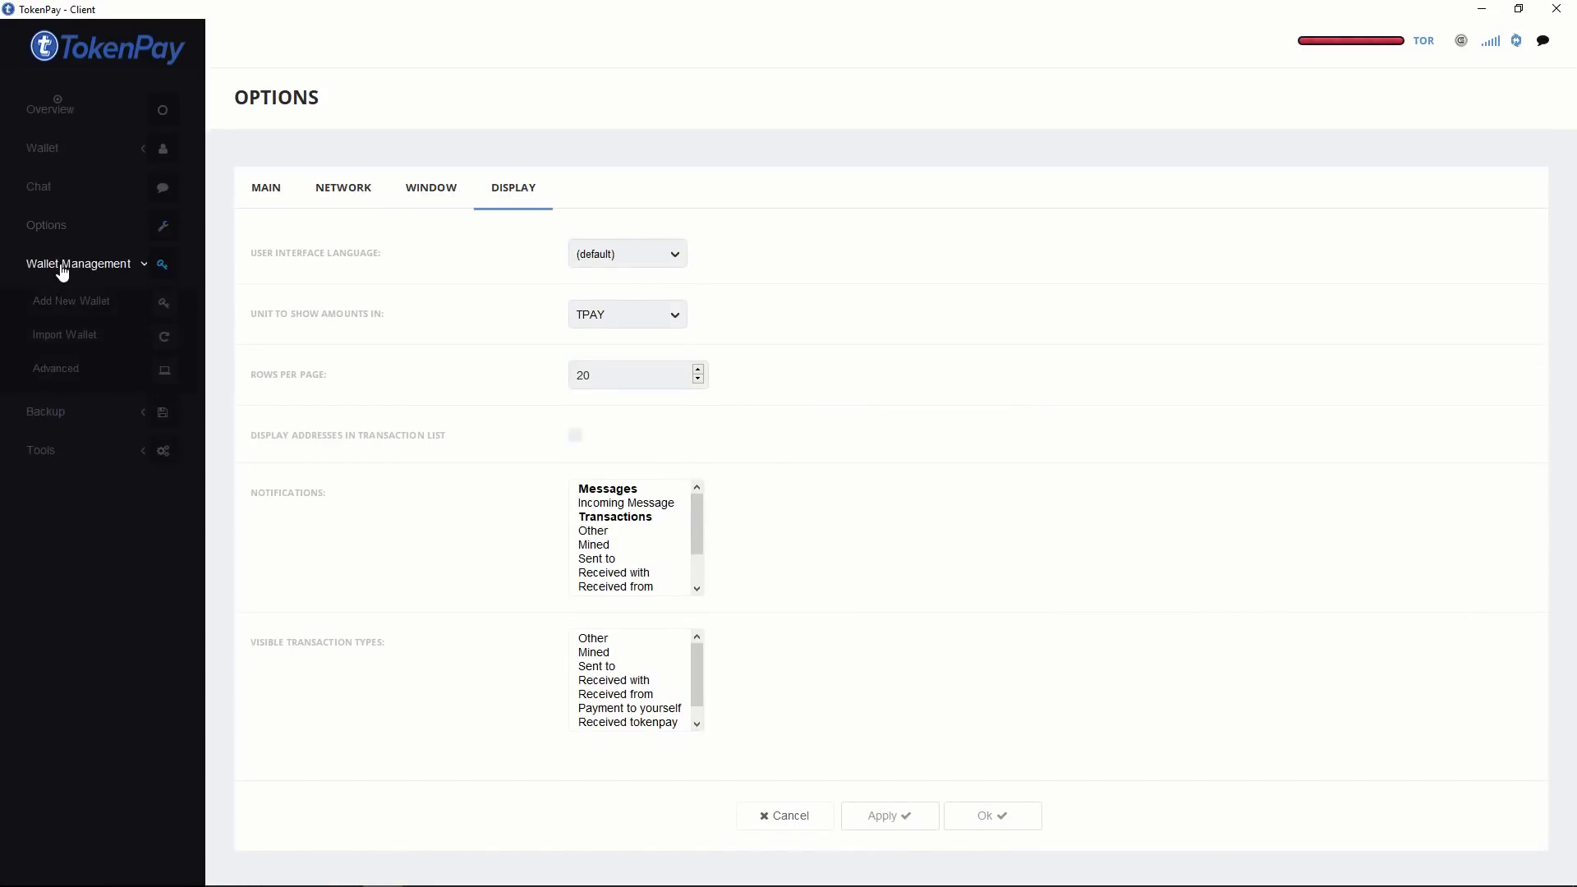
{"action": "left_click", "coordinate": [91, 411]}
{"action": "left_click", "coordinate": [134, 303]}
{"action": "left_click", "coordinate": [144, 341]}
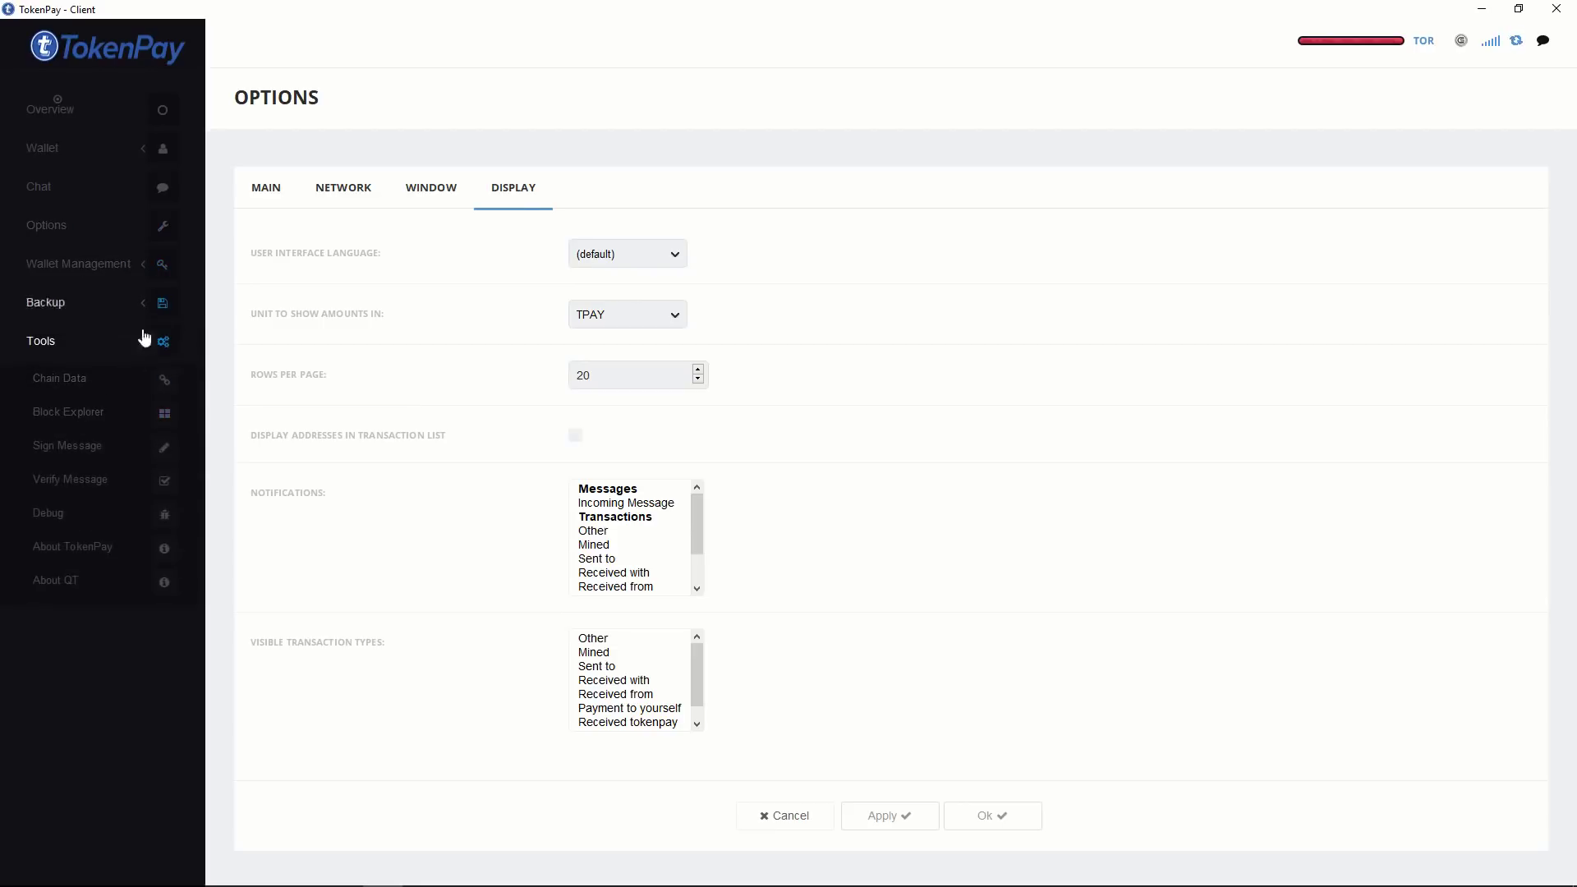
{"action": "left_click", "coordinate": [92, 148]}
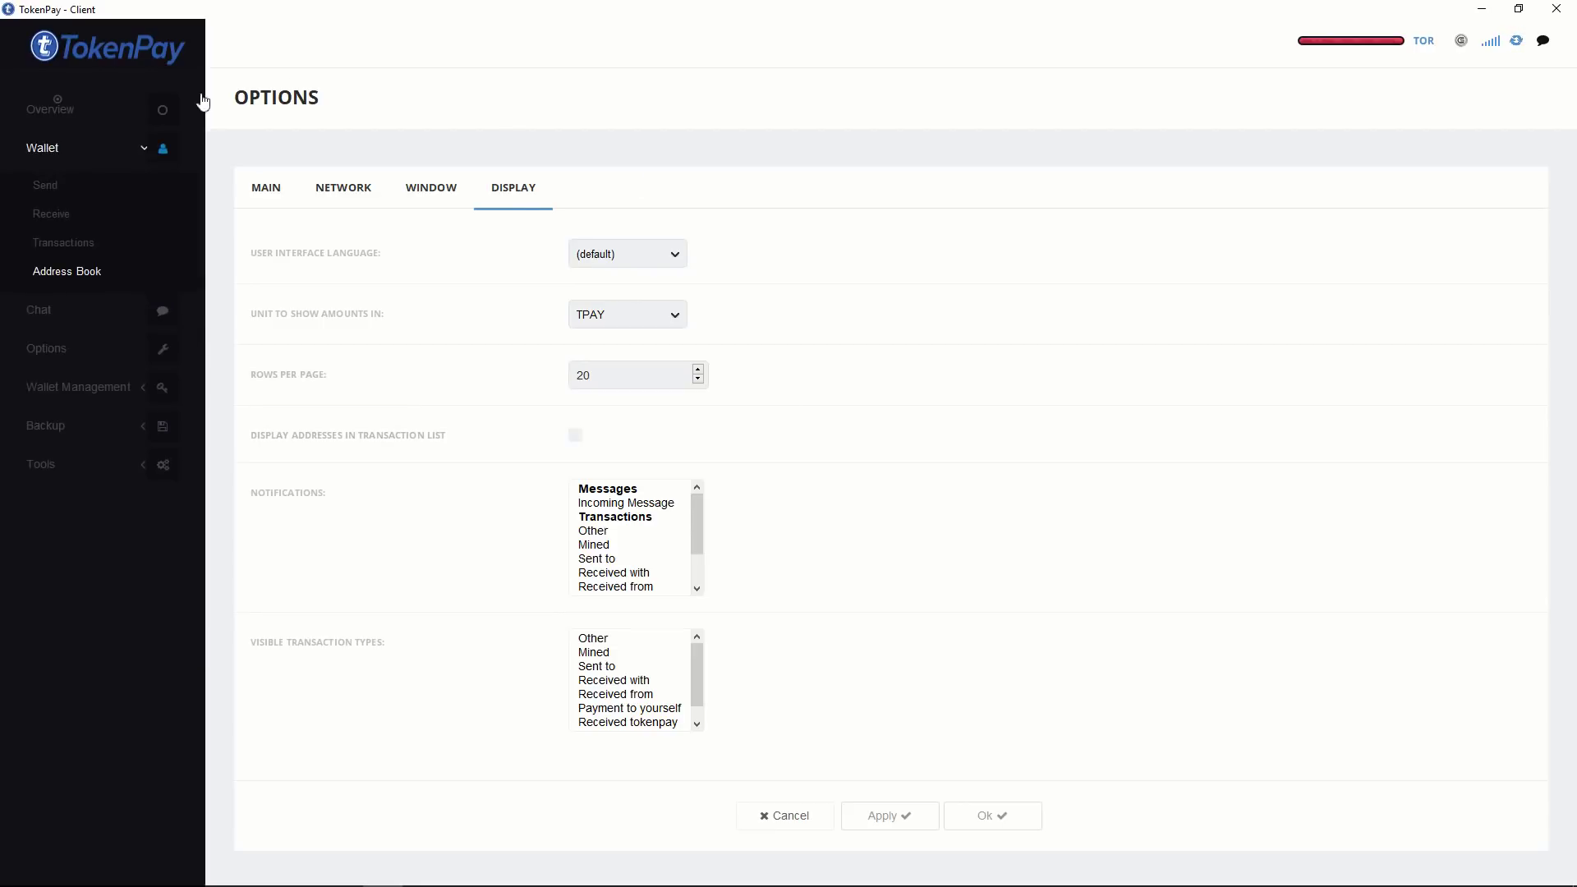